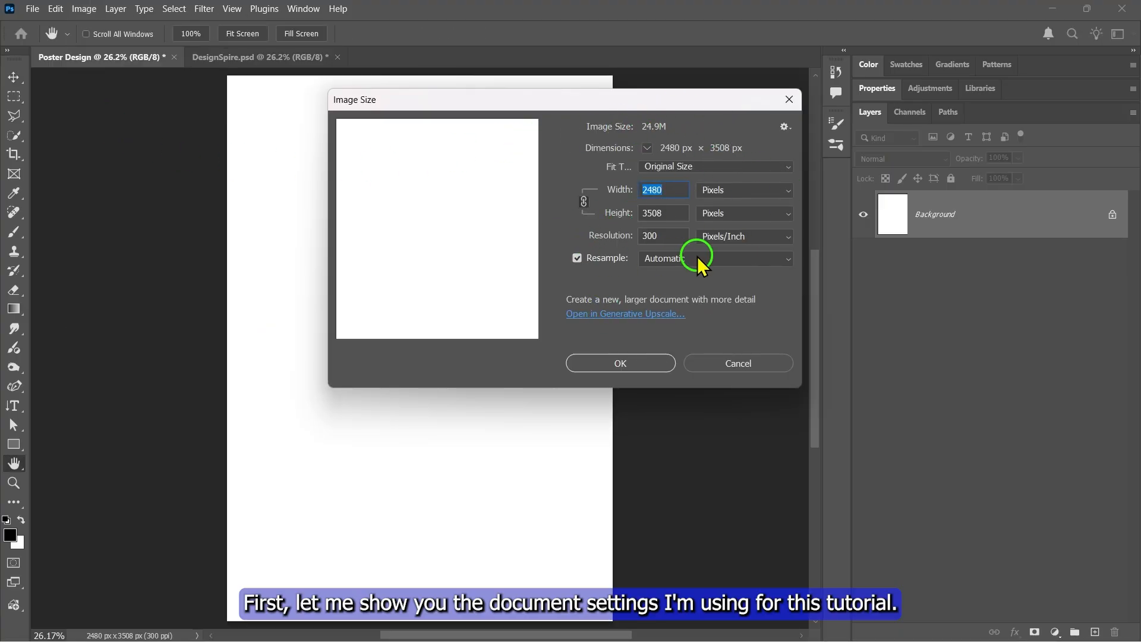
- Close the image size settings and place Subject.jpg from the project folder onto the blank poster canvas
click(620, 362)
key(v)
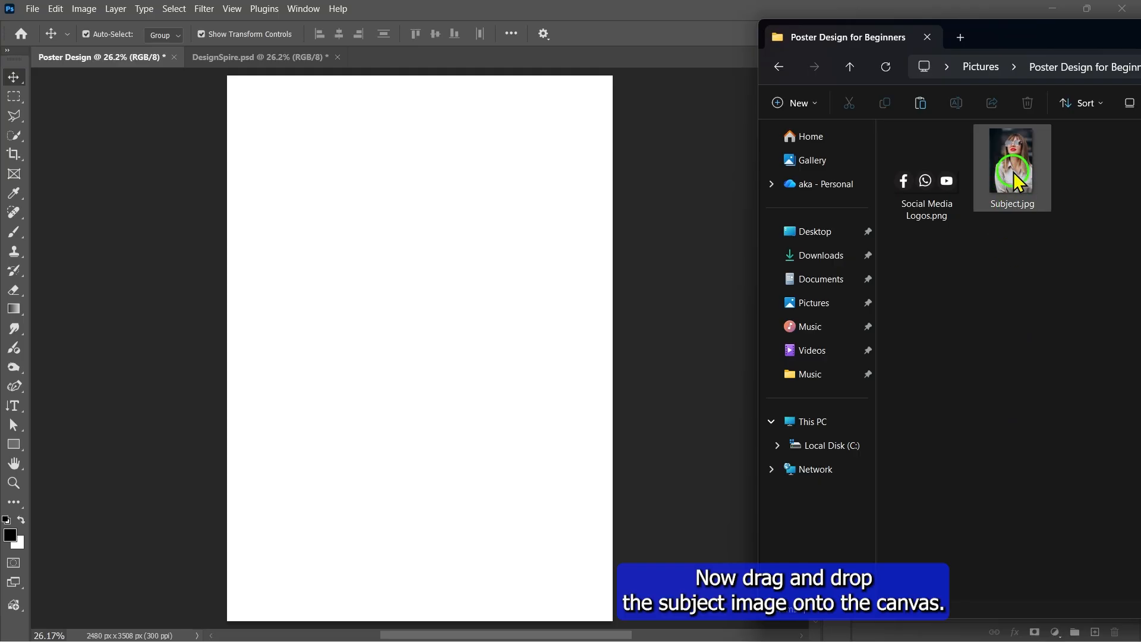
drag(1014, 172, 422, 286)
scroll(455, 326, down, 1)
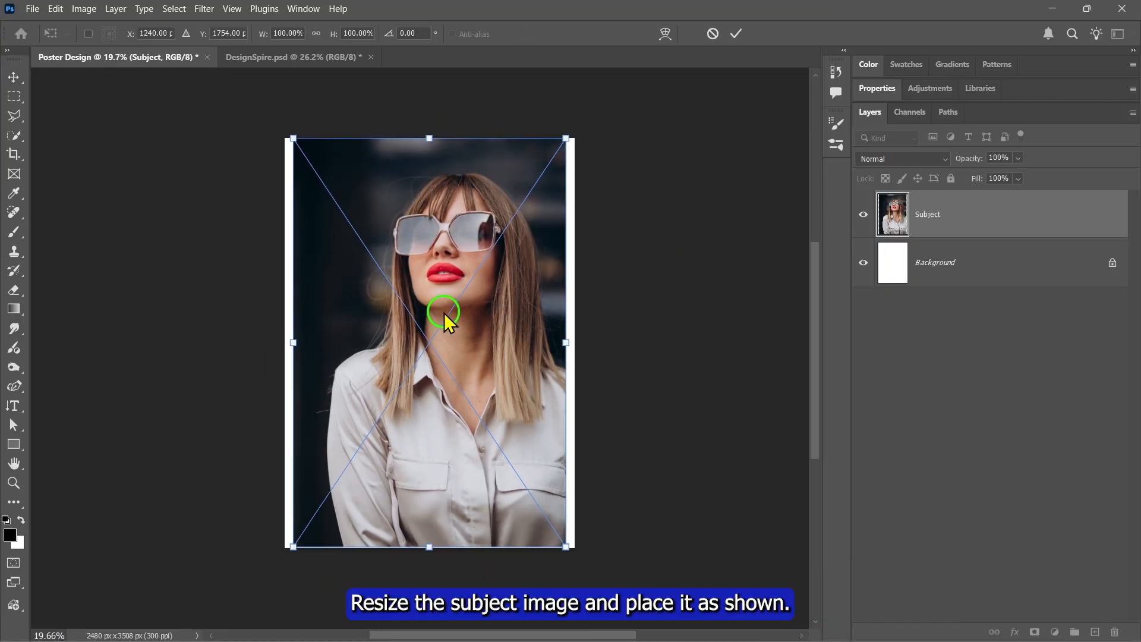
- Enlarge the placed subject image to roughly 140% and shift it left, leaving a white strip along the canvas's right edge
drag(432, 243, 408, 243)
drag(541, 137, 587, 70)
drag(517, 192, 448, 224)
drag(517, 105, 531, 82)
drag(531, 579, 549, 605)
scroll(505, 475, down, 1)
drag(493, 513, 466, 517)
drag(486, 566, 518, 613)
drag(448, 389, 433, 390)
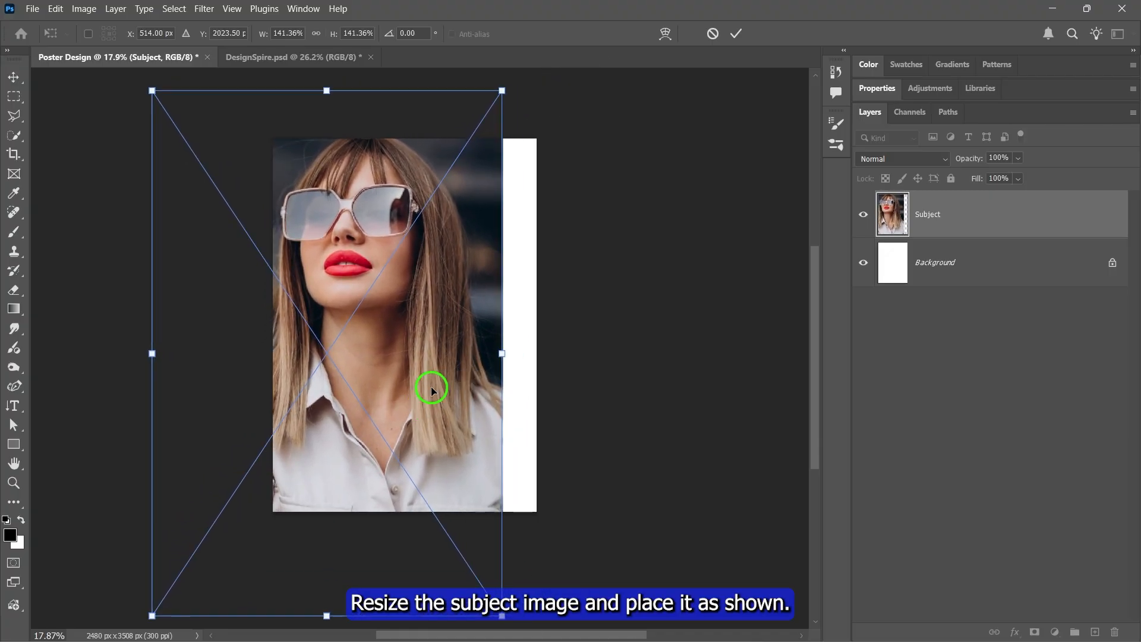
drag(153, 614, 146, 623)
drag(322, 338, 327, 332)
click(736, 34)
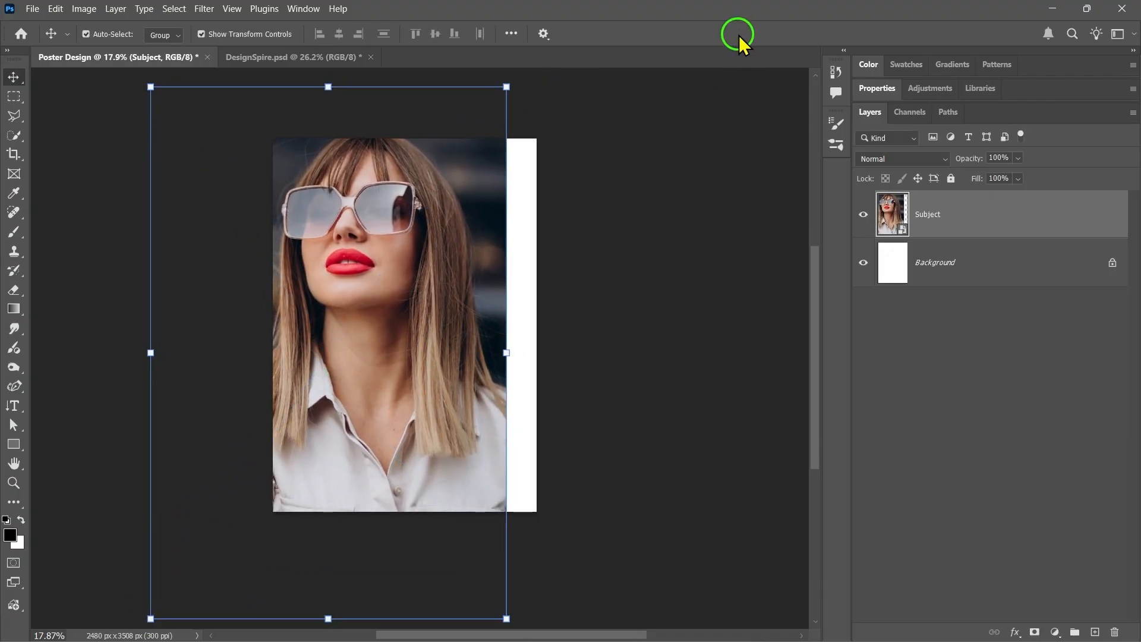
click(657, 373)
key(ctrl+0)
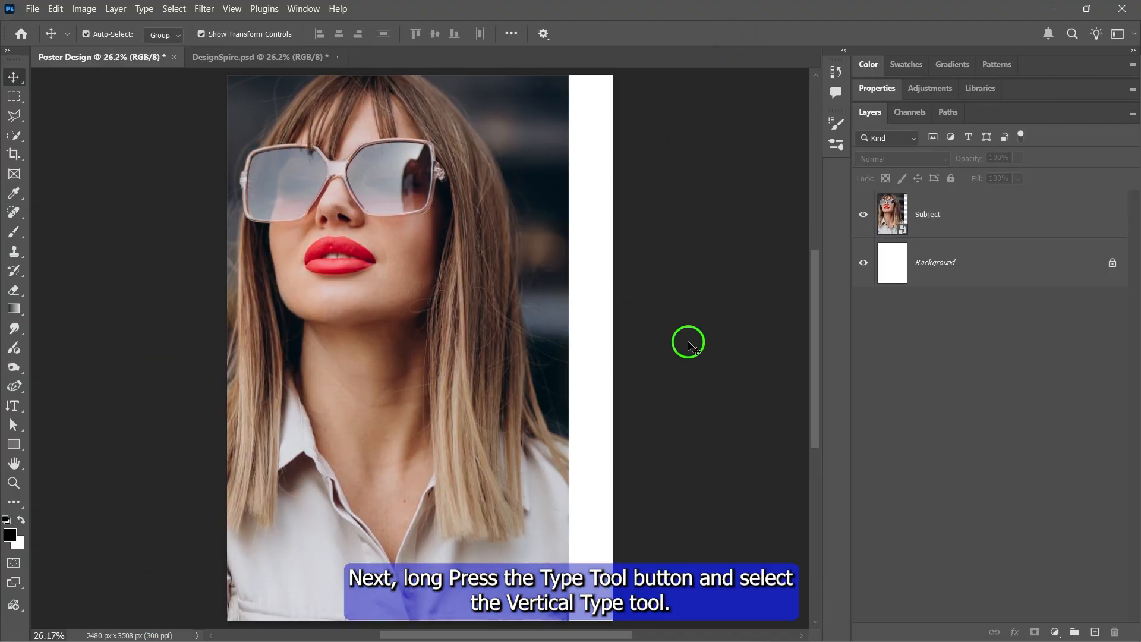
- Add the vertical text "DOPE" over the subject image in the HENKO font
click(17, 407)
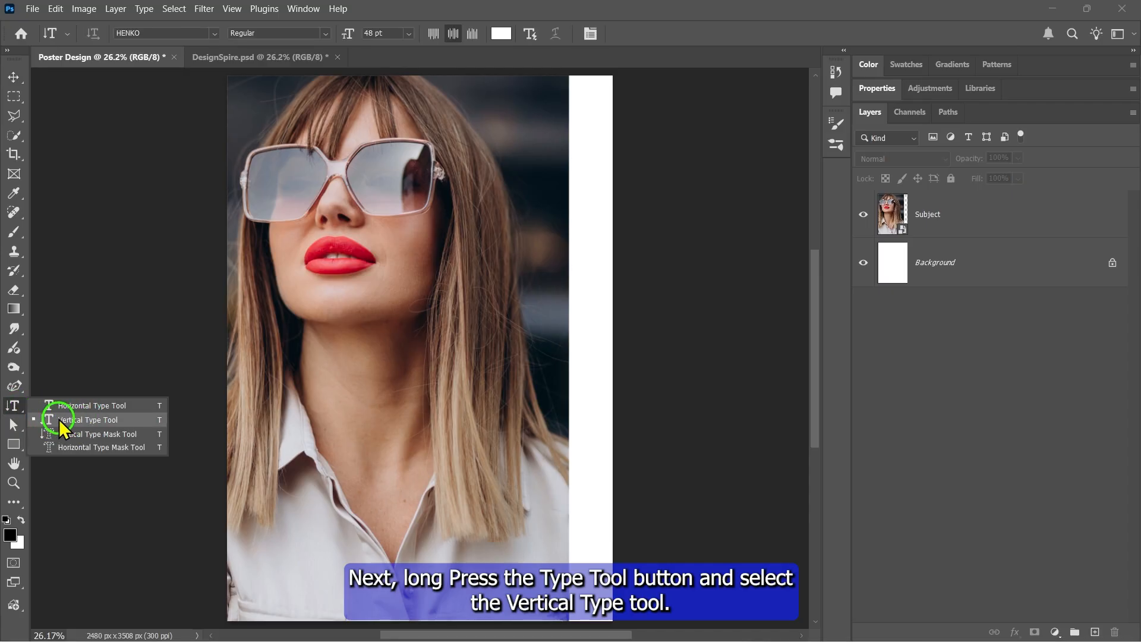
click(94, 424)
click(396, 388)
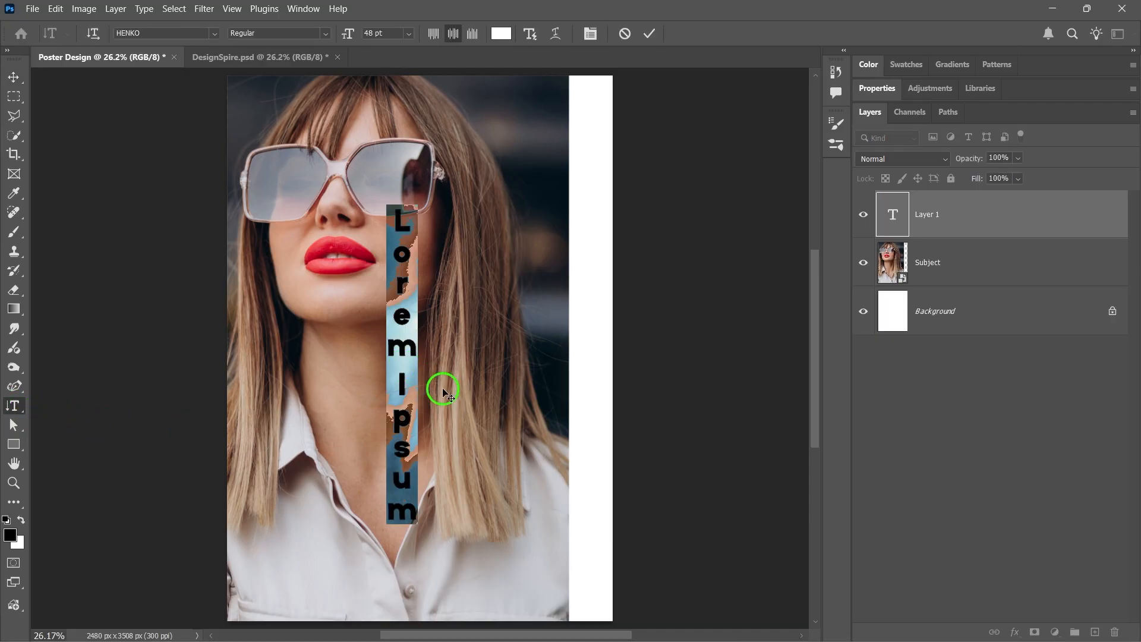
text(DOPE)
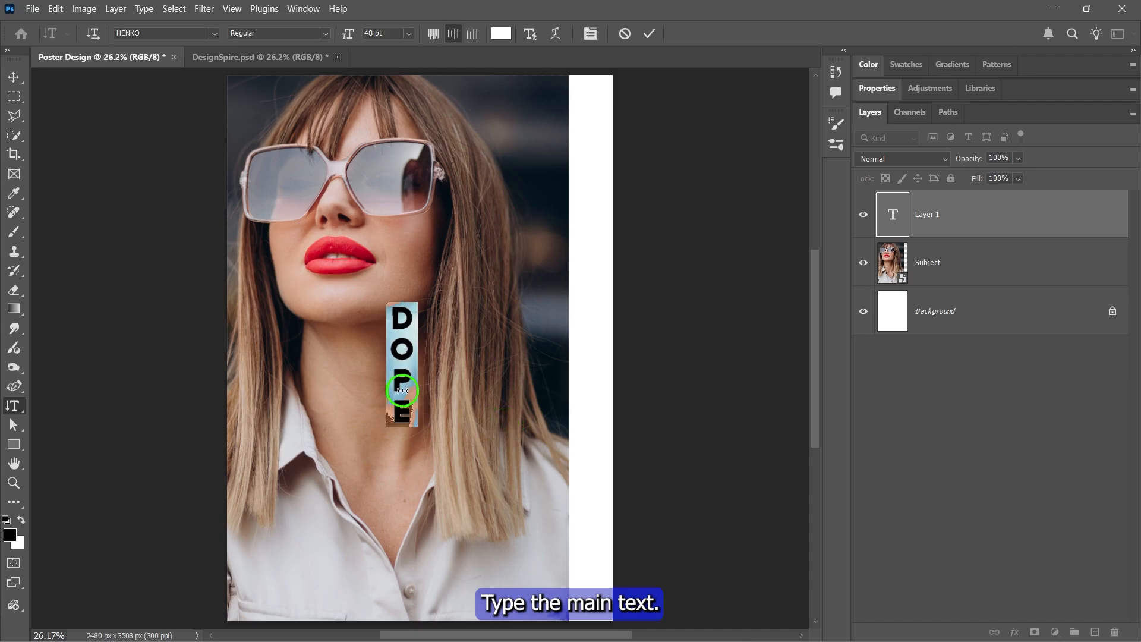
click(876, 89)
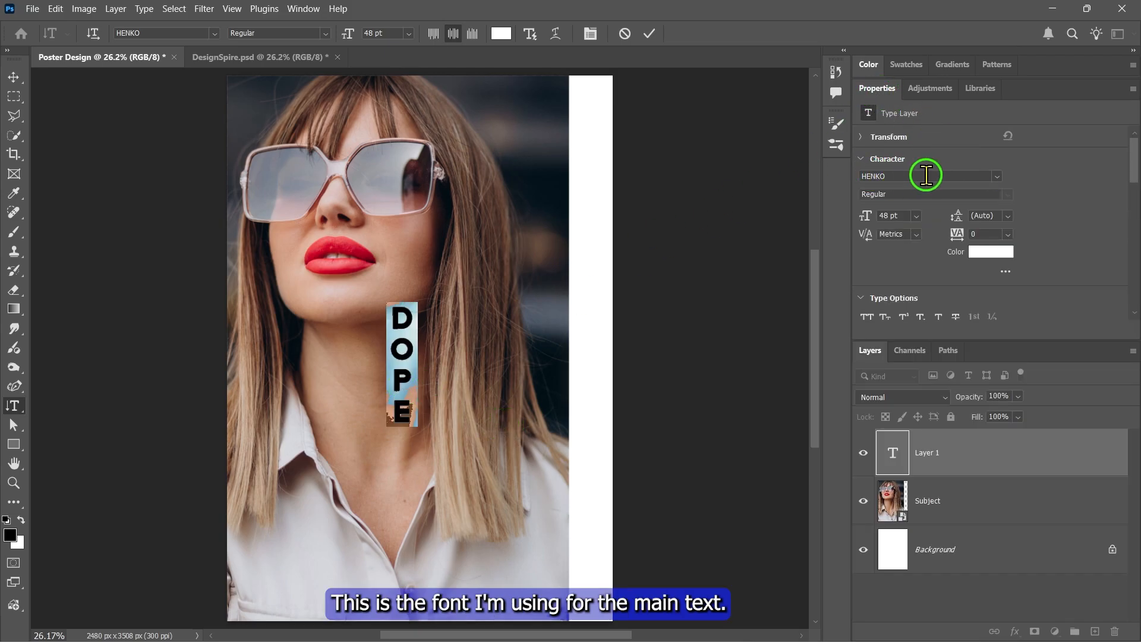
click(996, 177)
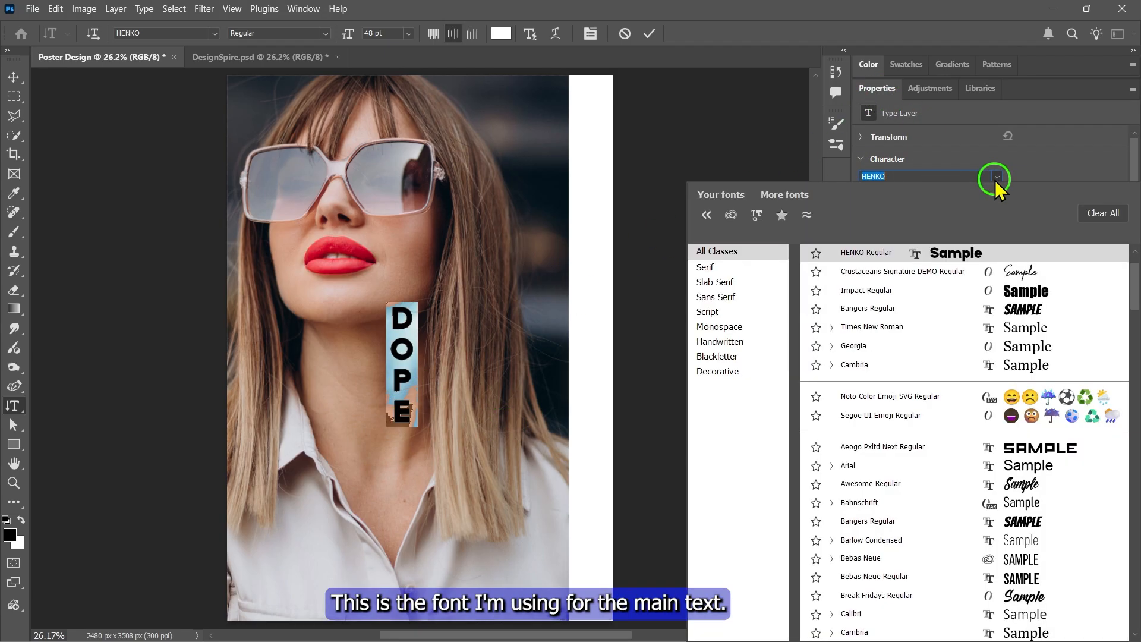
click(902, 253)
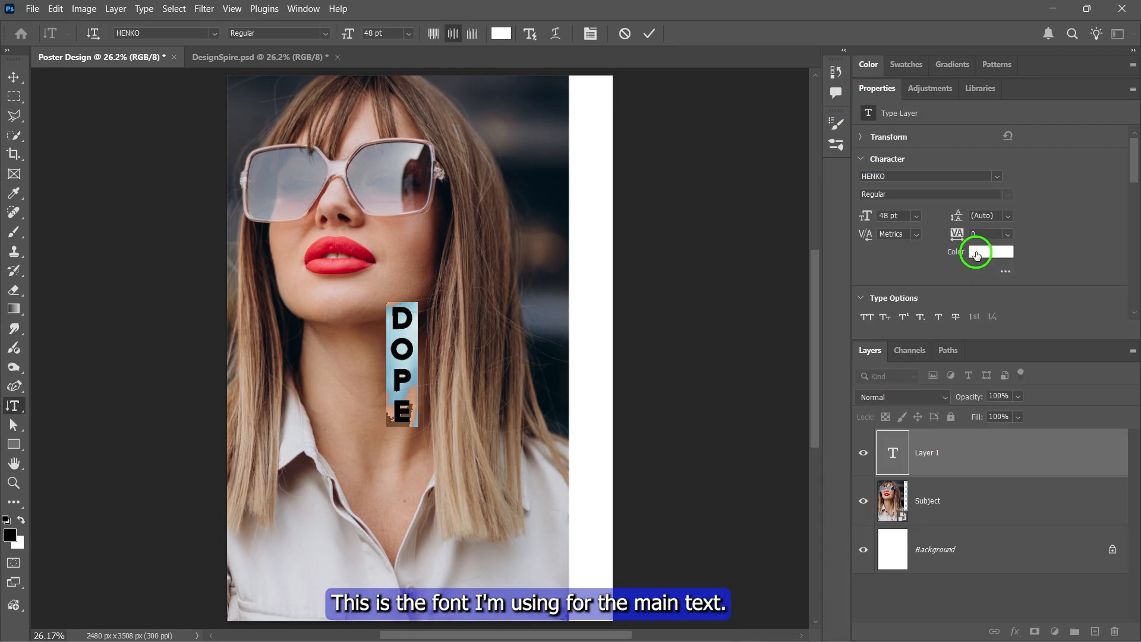
- Set the DOPE text's size to 258 pt and its tracking to -260
click(890, 216)
scroll(893, 215, up, 20)
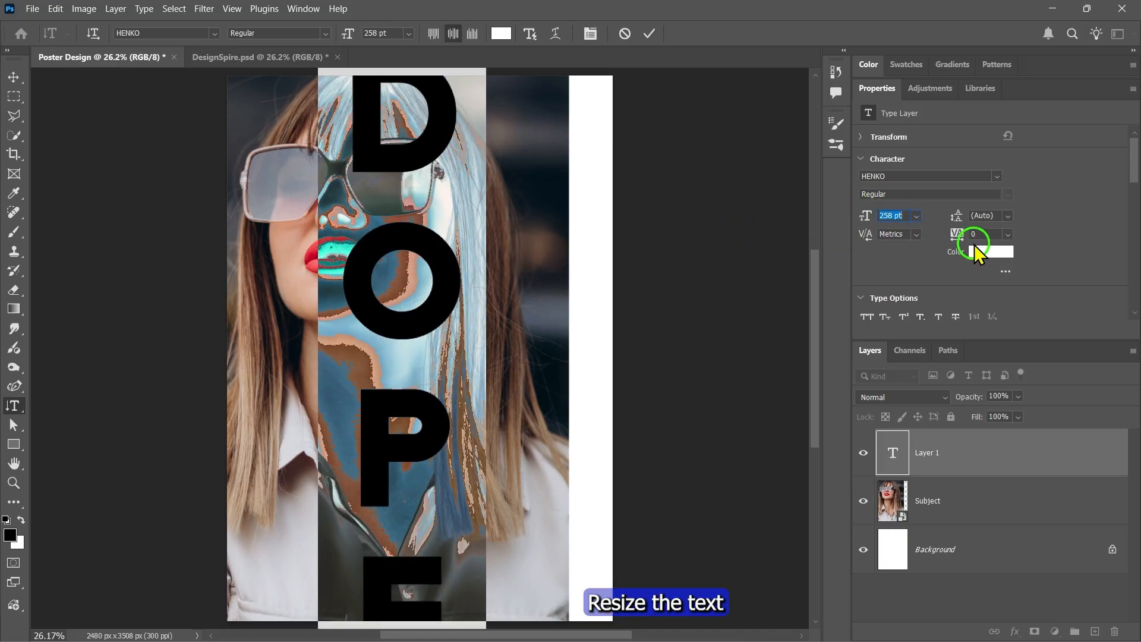
click(975, 234)
scroll(977, 235, down, 20)
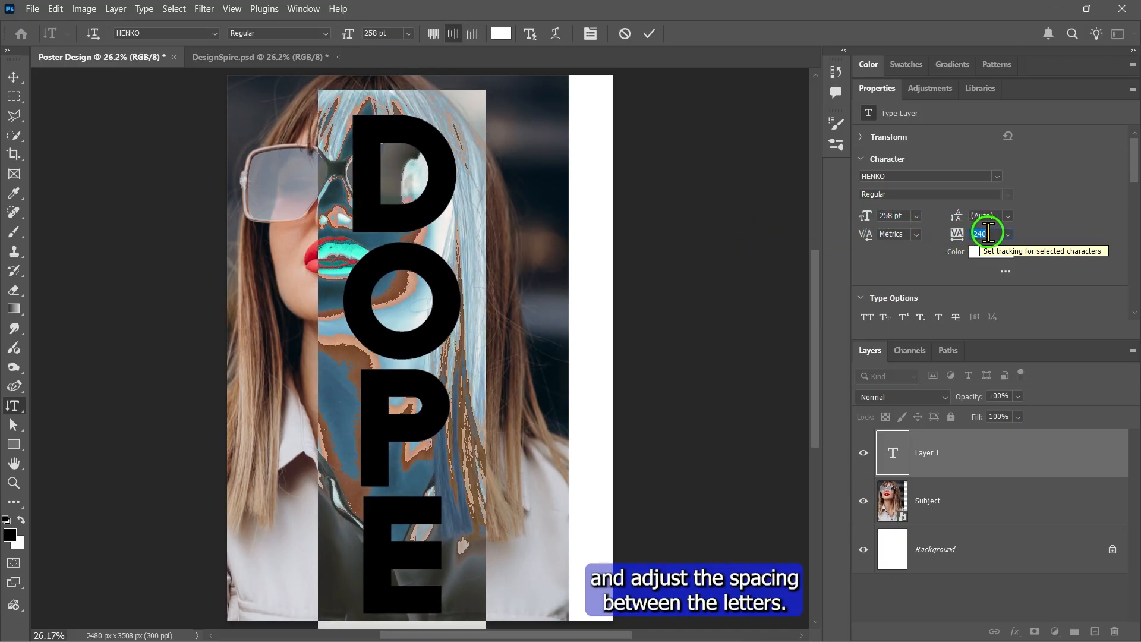
click(596, 189)
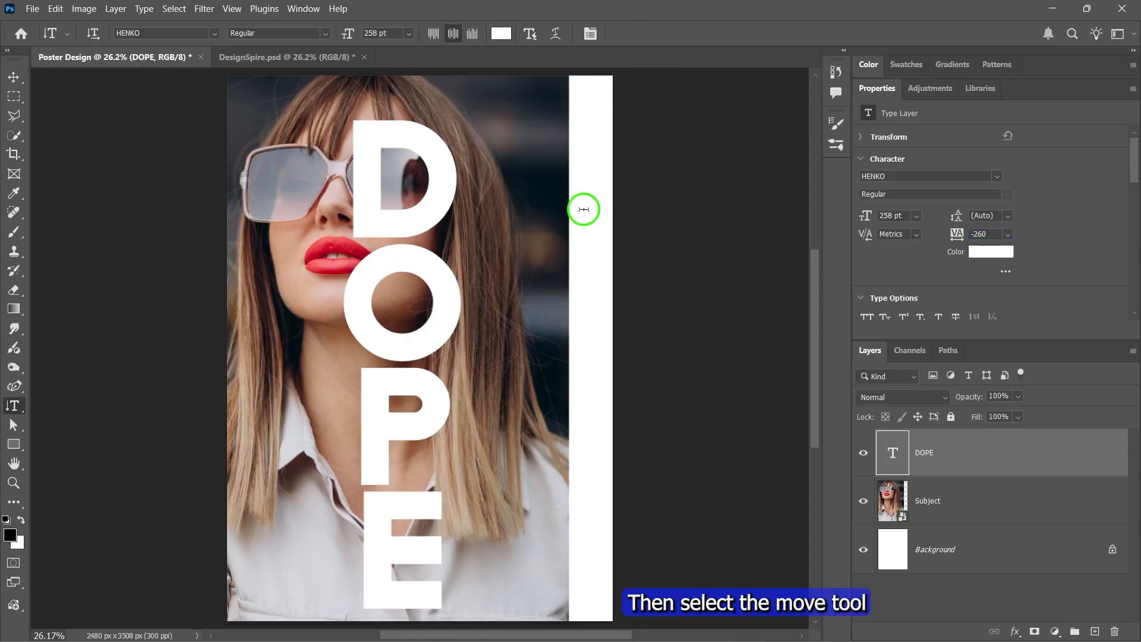
- Move the DOPE text right so it runs down the hair beside the face, vertically centred on the poster
click(13, 76)
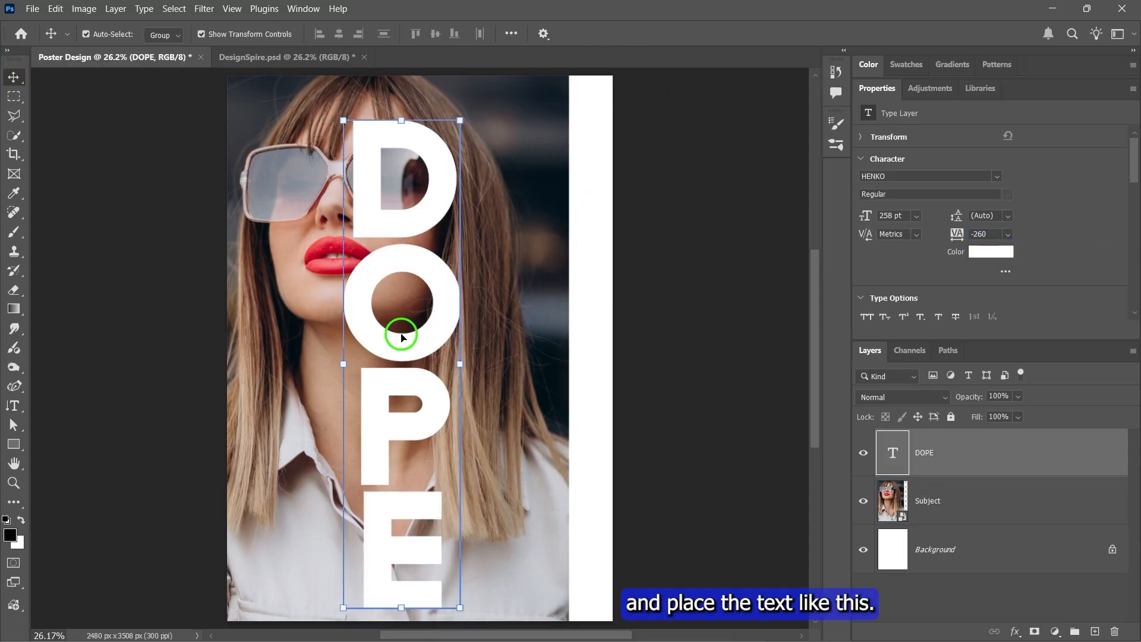
drag(403, 331, 491, 327)
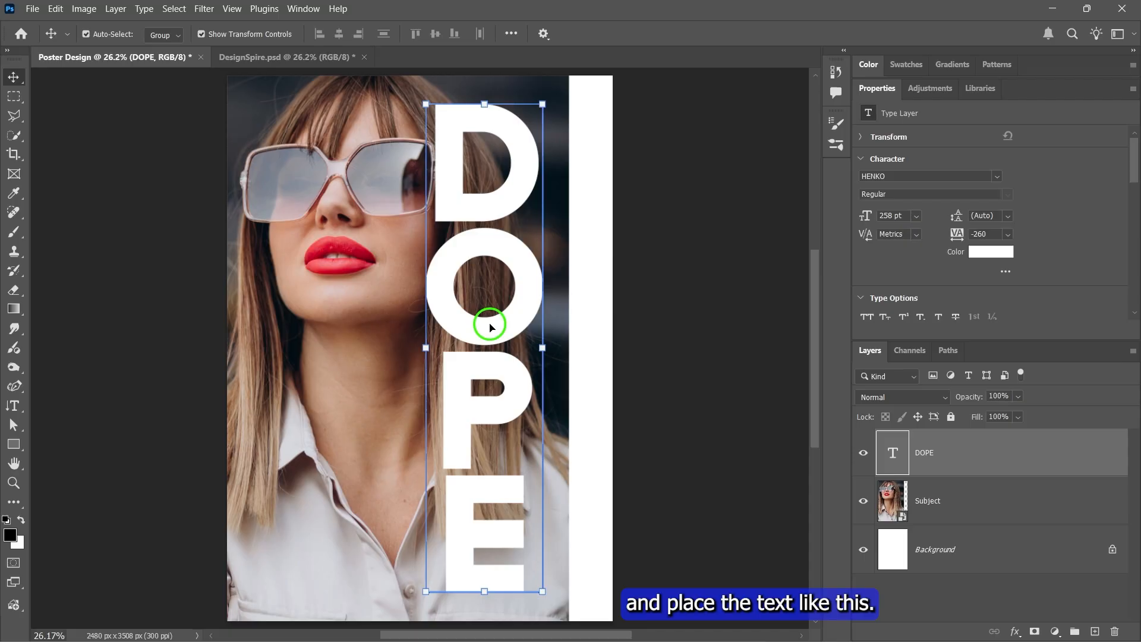
double_click(883, 89)
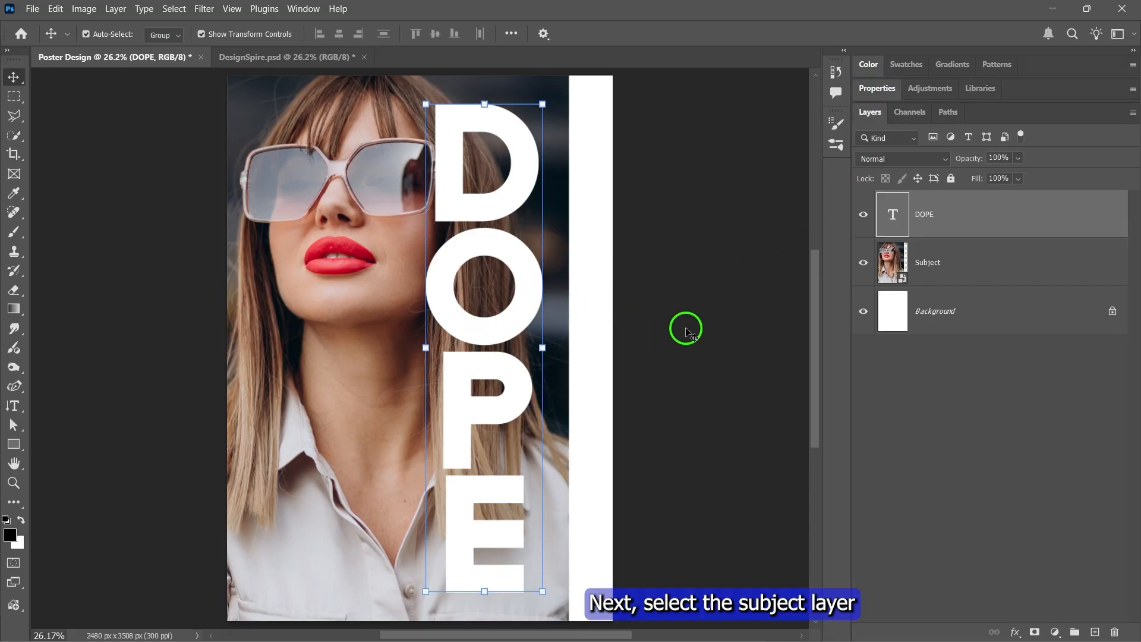
- Duplicate the Subject layer, move the copy above the DOPE text layer and clip it to the text
click(947, 280)
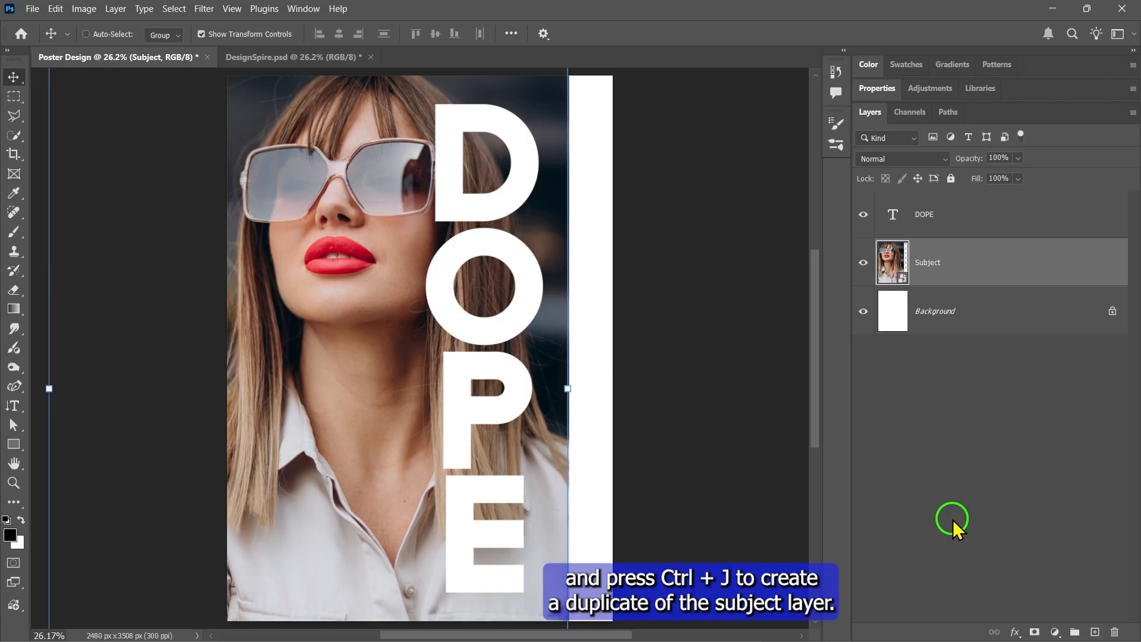
key(ctrl+j)
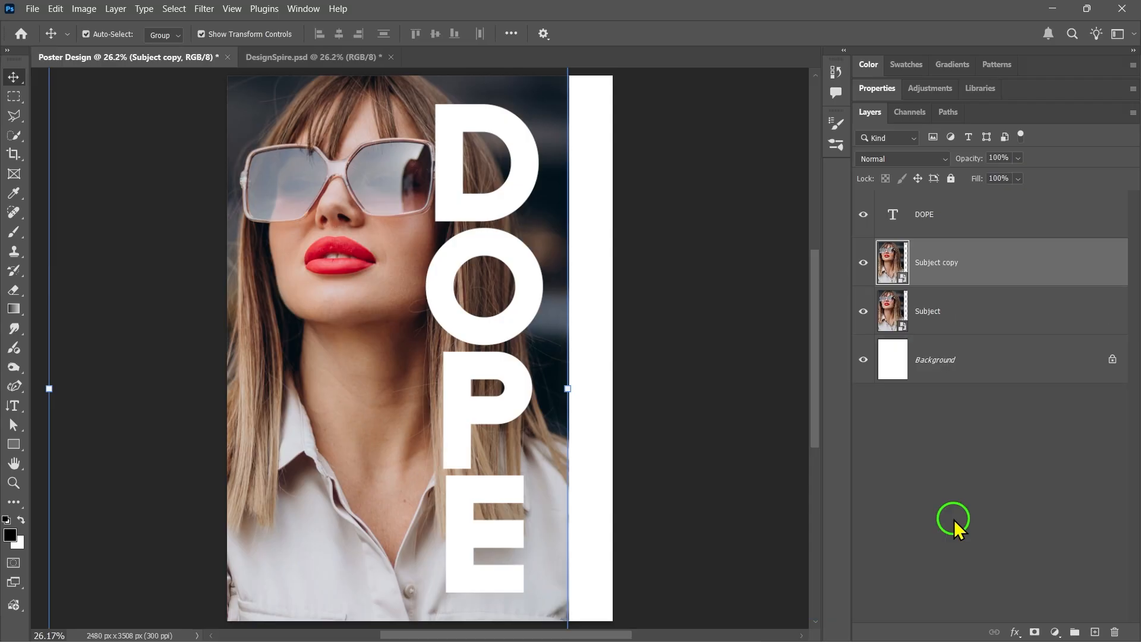
drag(968, 267, 950, 204)
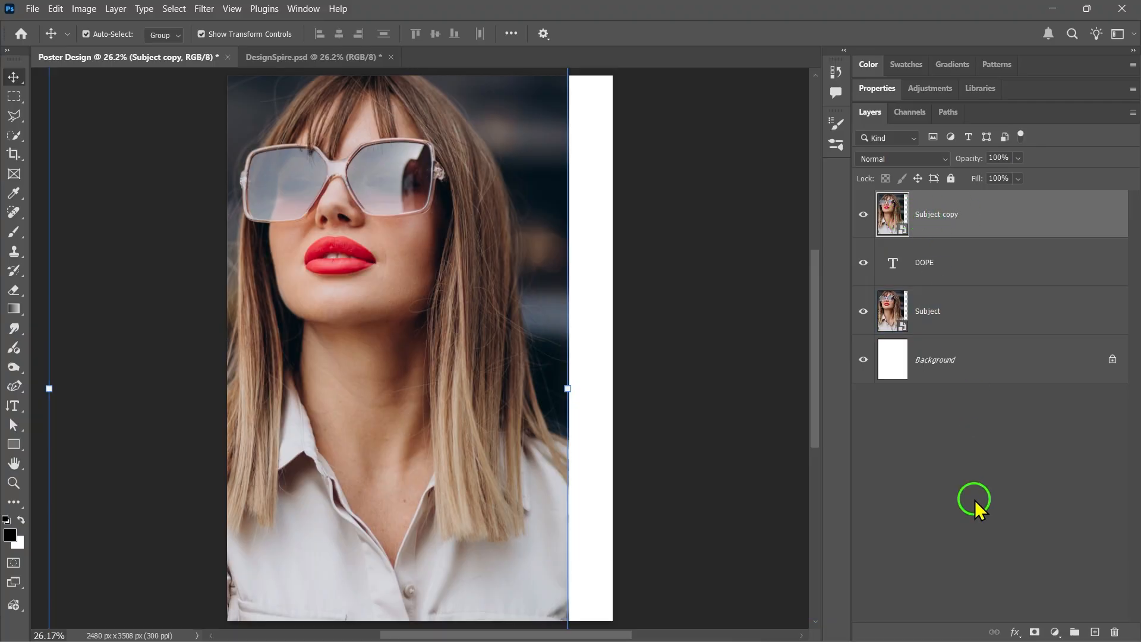
right_click(943, 209)
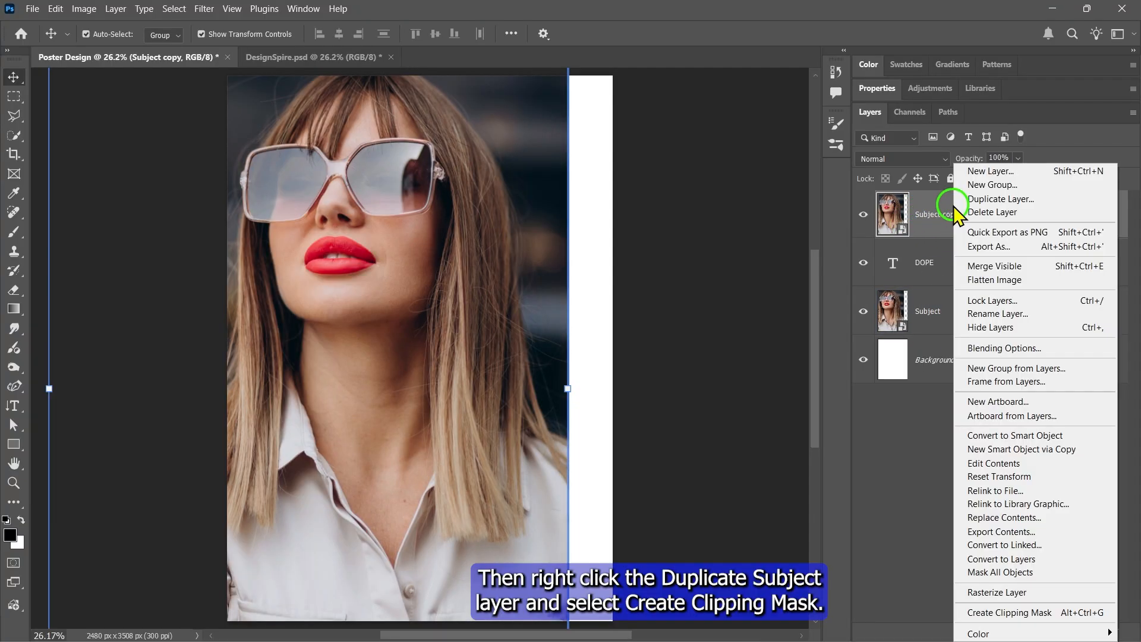
click(1017, 619)
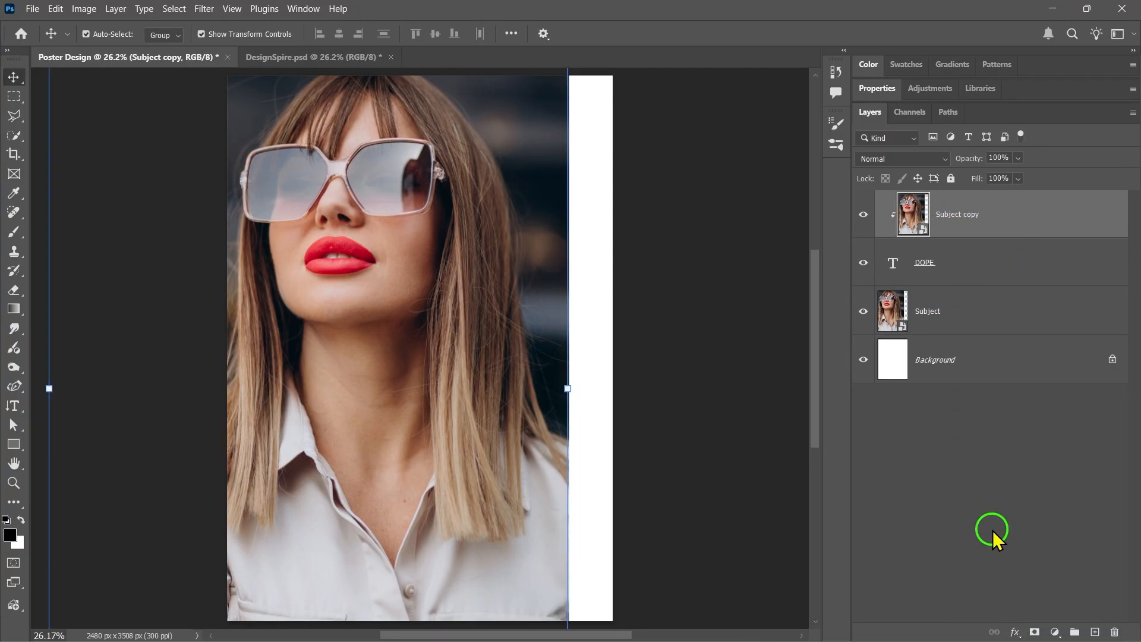
- Add a white 15 px outside stroke to the DOPE text layer with Normal blending and 100% opacity
click(975, 262)
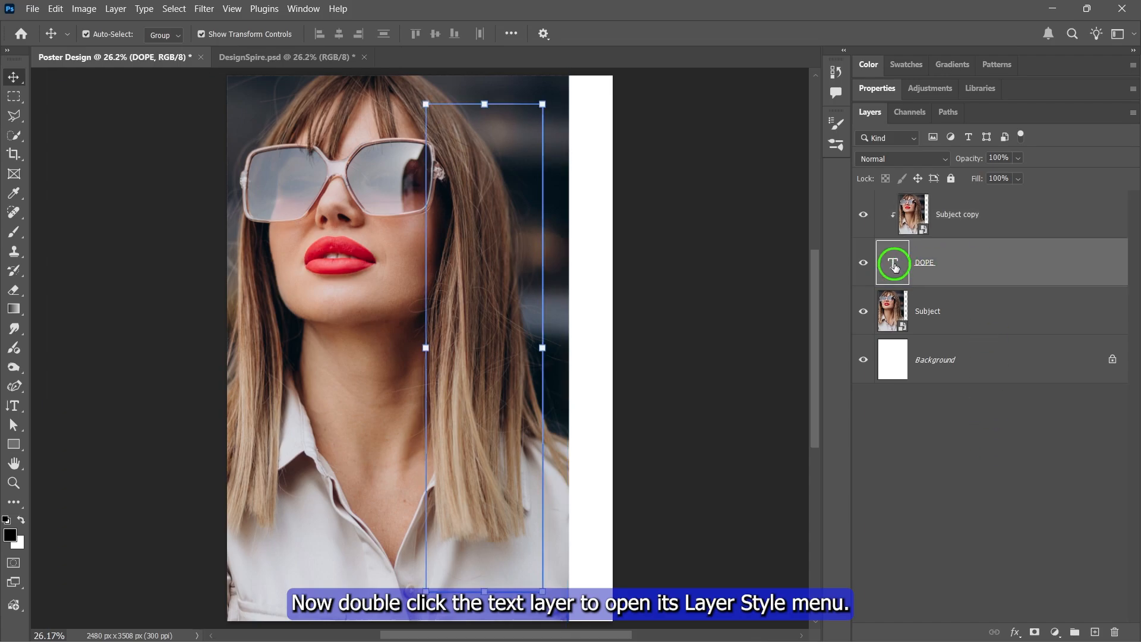
double_click(961, 267)
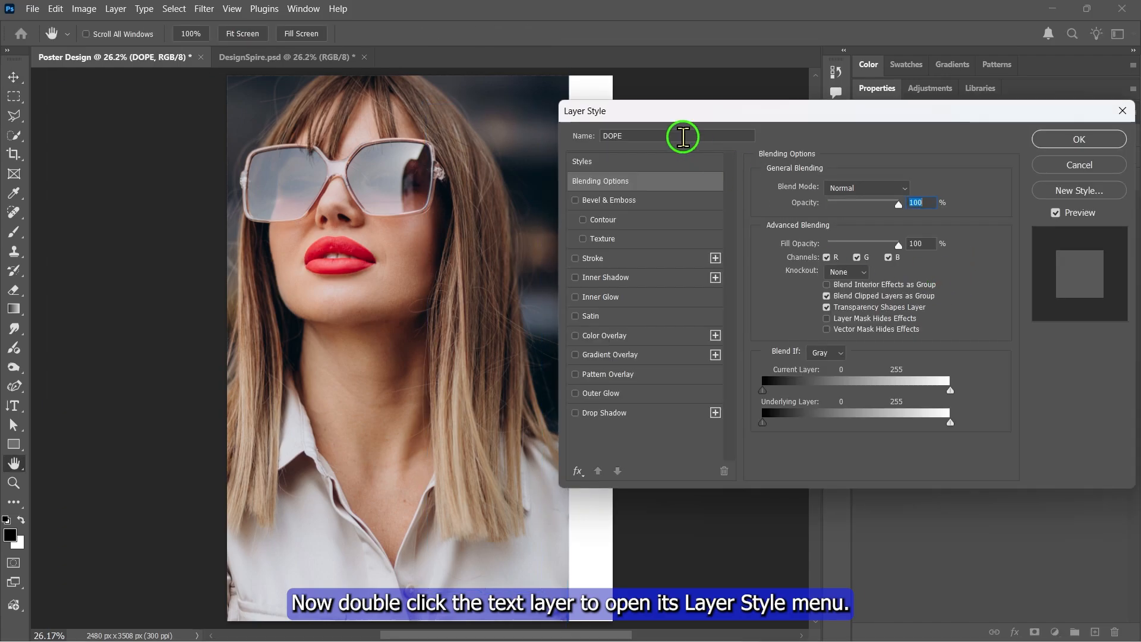
drag(682, 119, 720, 114)
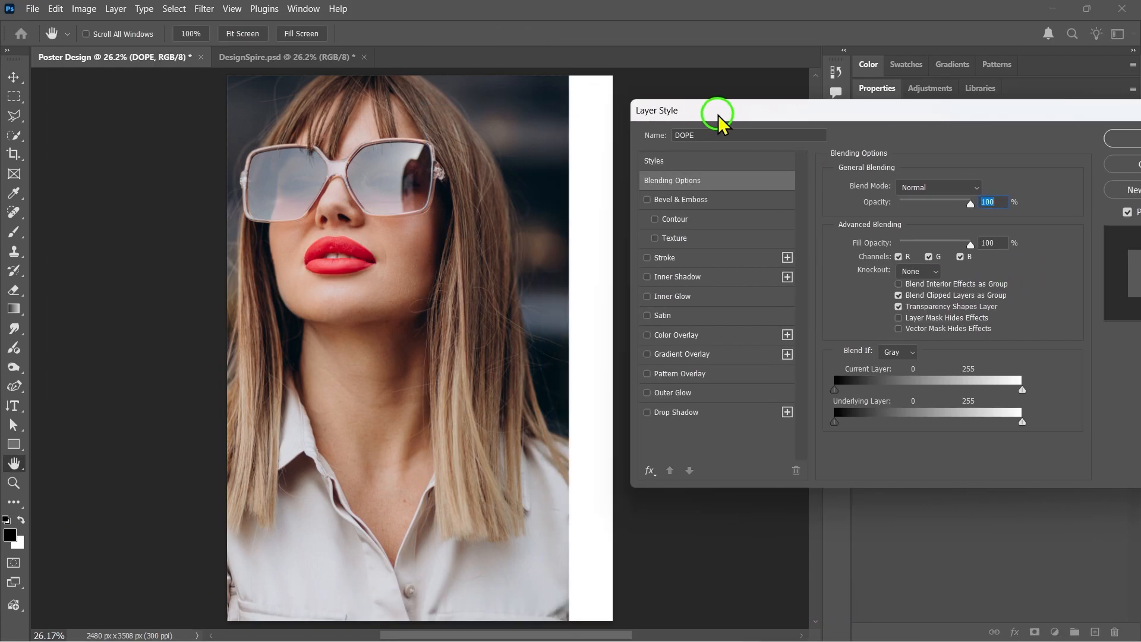
click(665, 258)
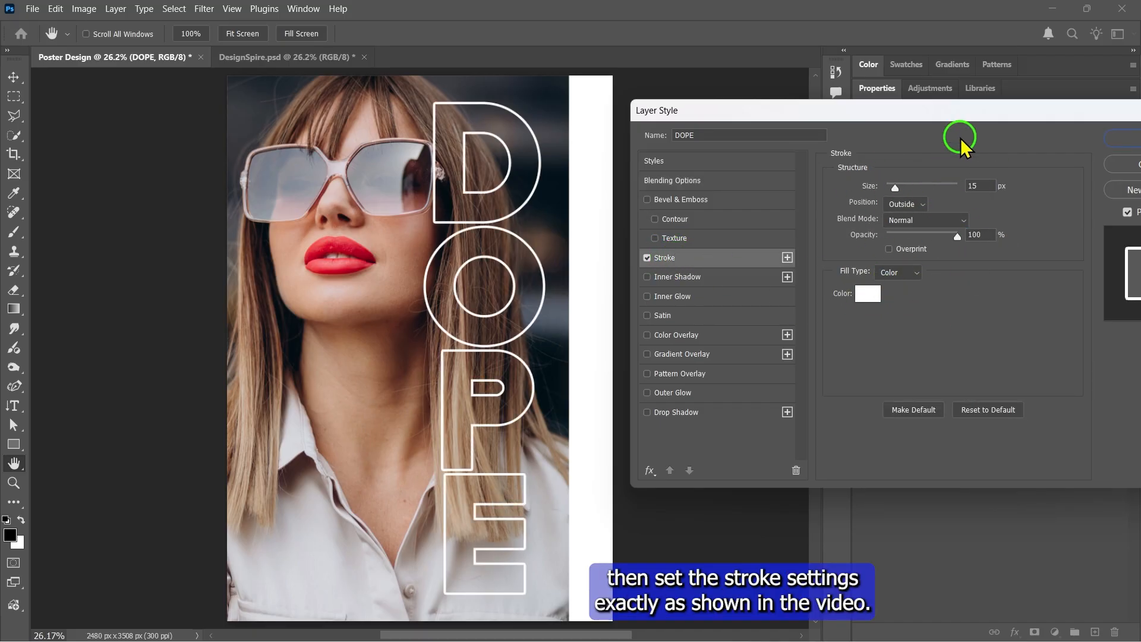
drag(982, 114, 910, 114)
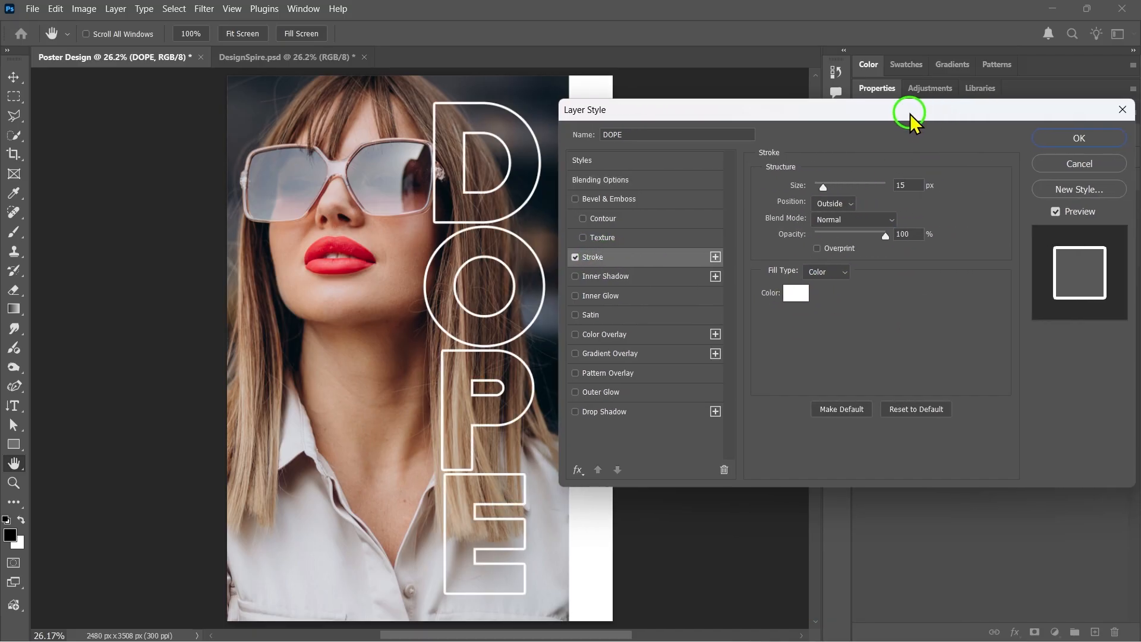
click(1079, 139)
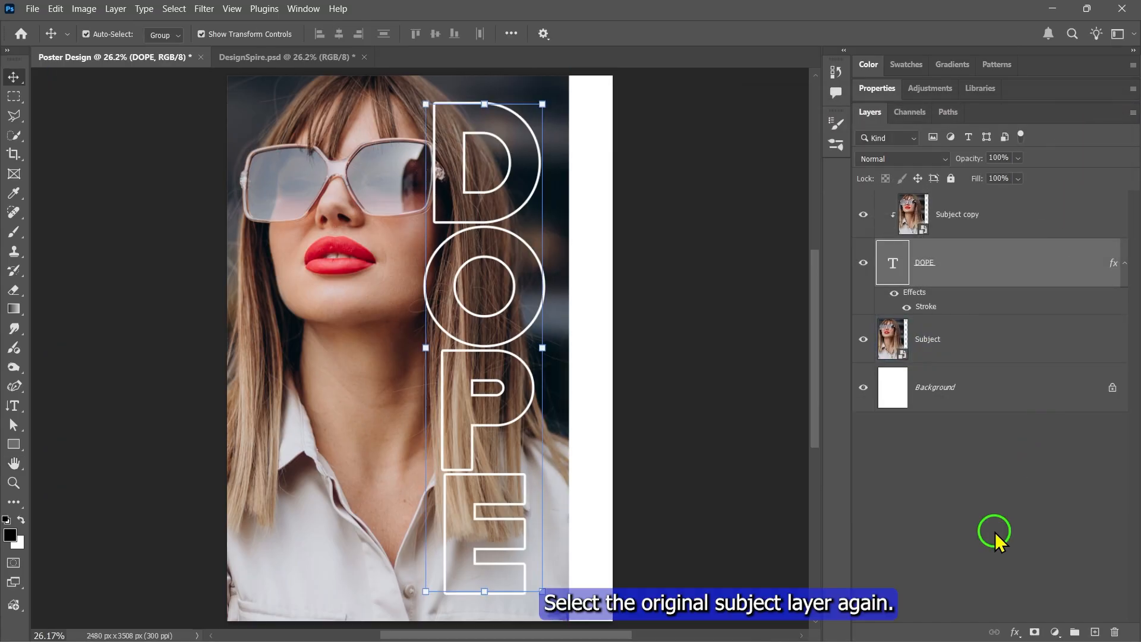
- Mask out the original Subject layer inside a full-height rectangular selection running from within the letter D past the canvas's right edge
click(974, 347)
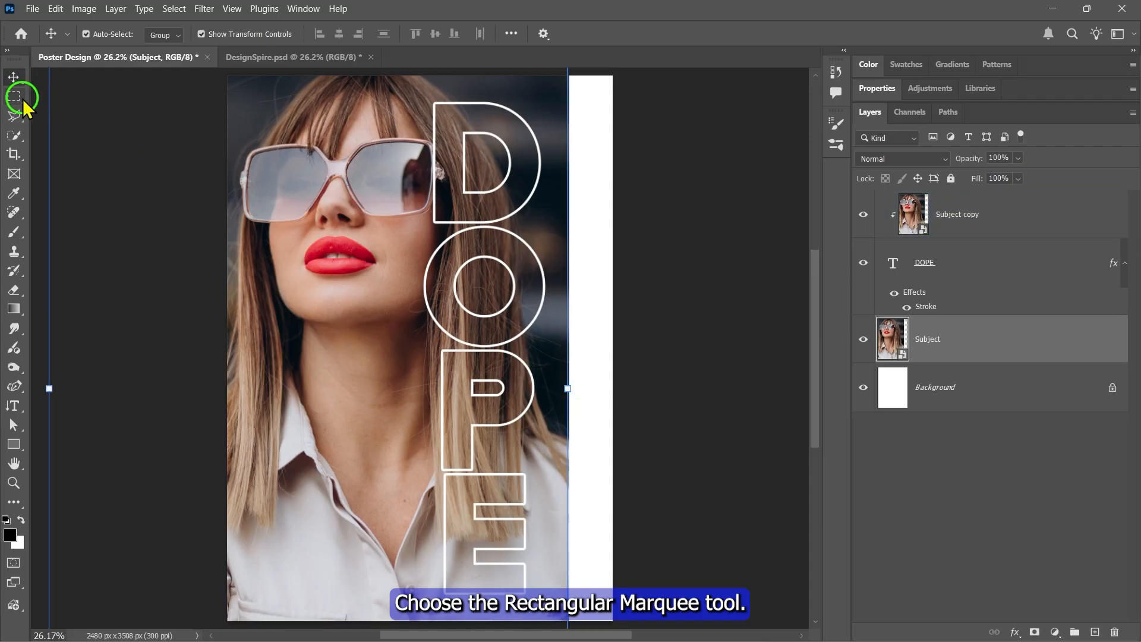
drag(24, 101, 96, 101)
click(99, 98)
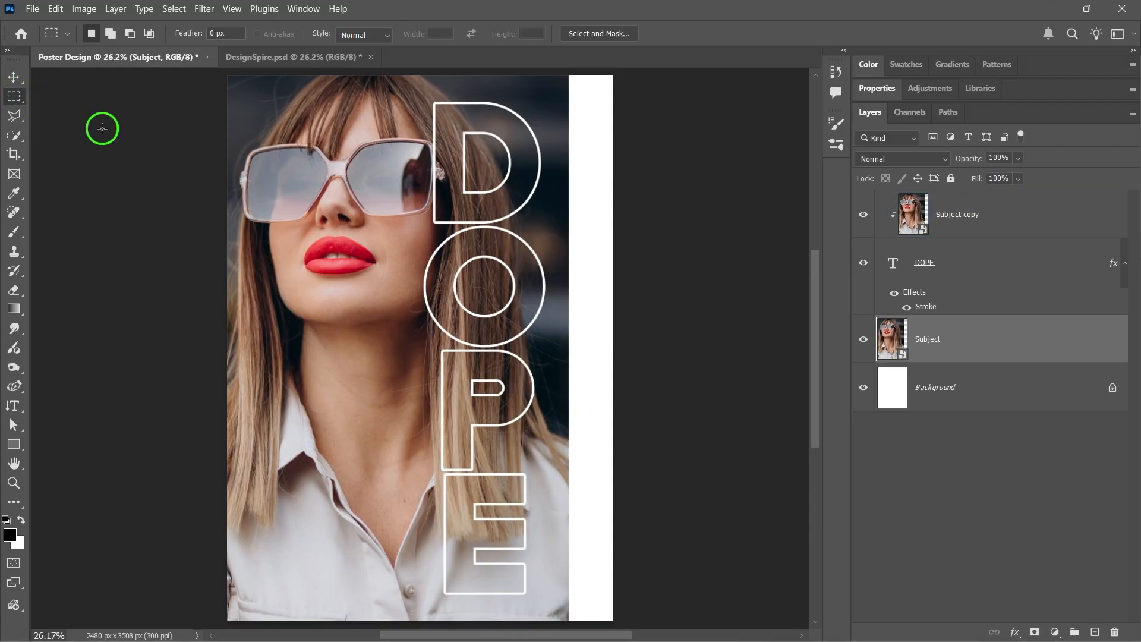
scroll(479, 286, down, 2)
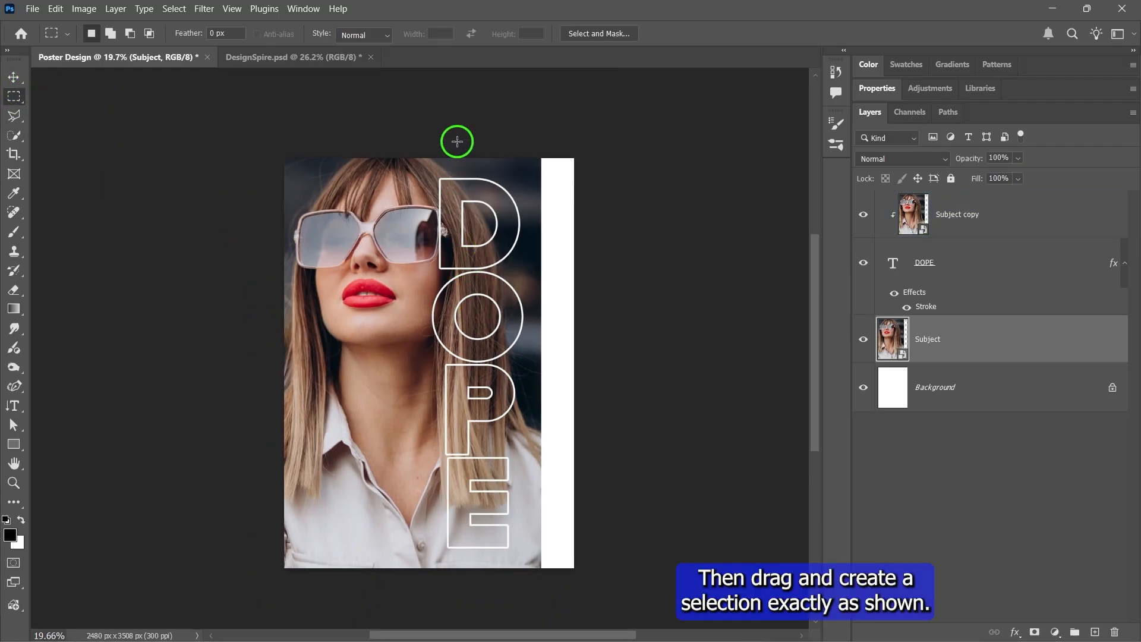
drag(454, 149, 582, 587)
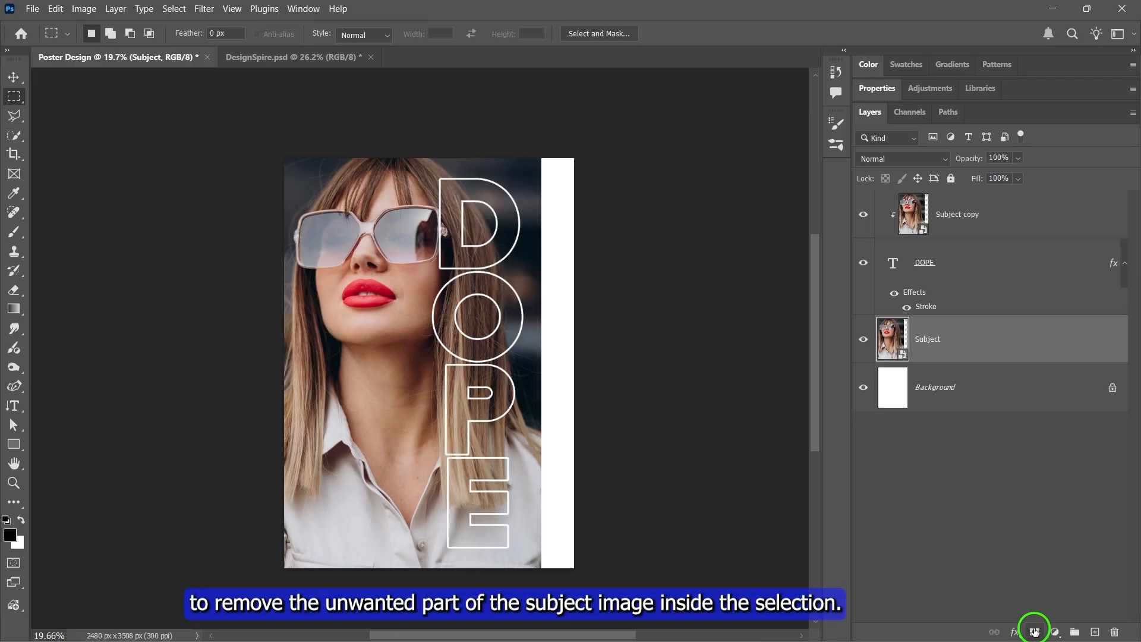
click(1035, 632)
key(ctrl+0)
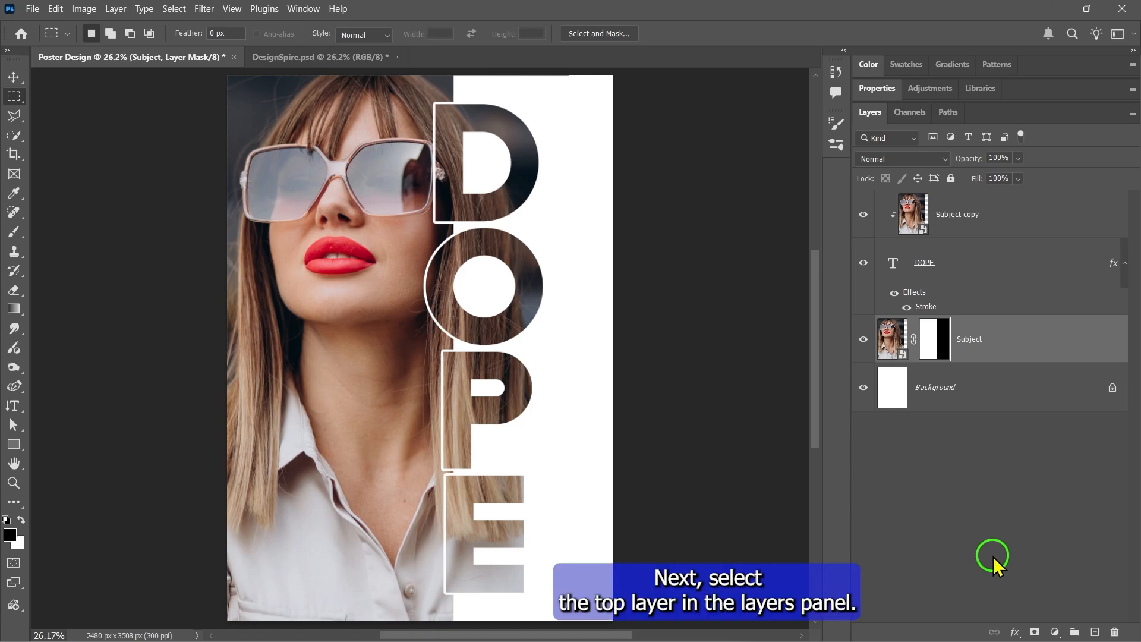
- Create a merged copy of all visible layers above the Subject copy layer
click(951, 225)
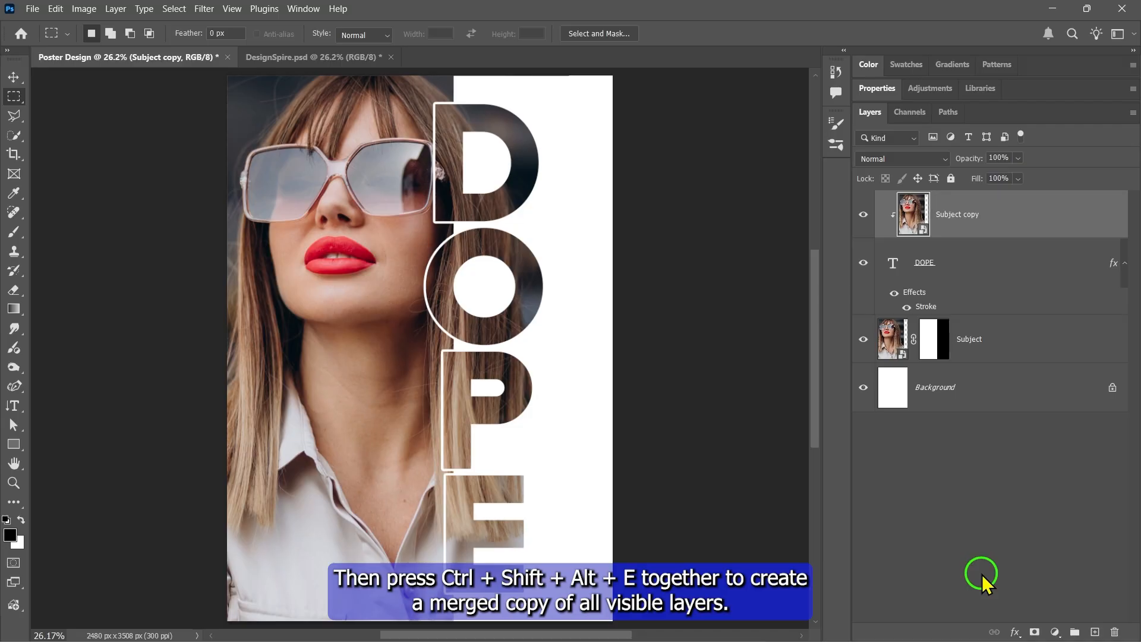
key(ctrl+shift+alt+e)
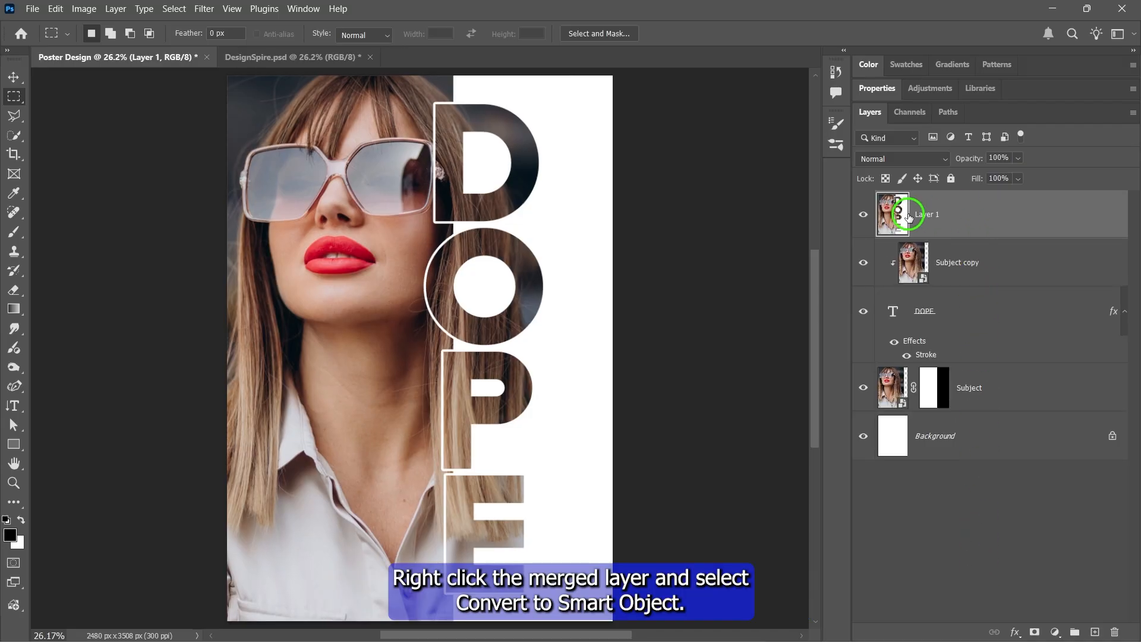
- Convert the merged layer to a smart object and open the Camera Raw Filter on it
right_click(949, 213)
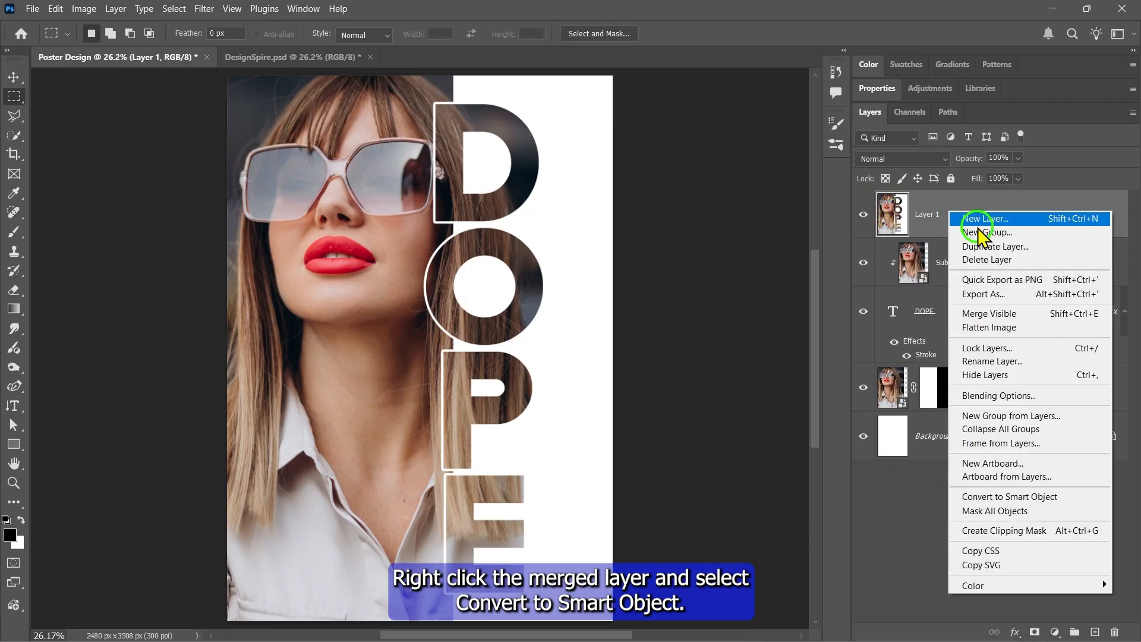
click(1009, 497)
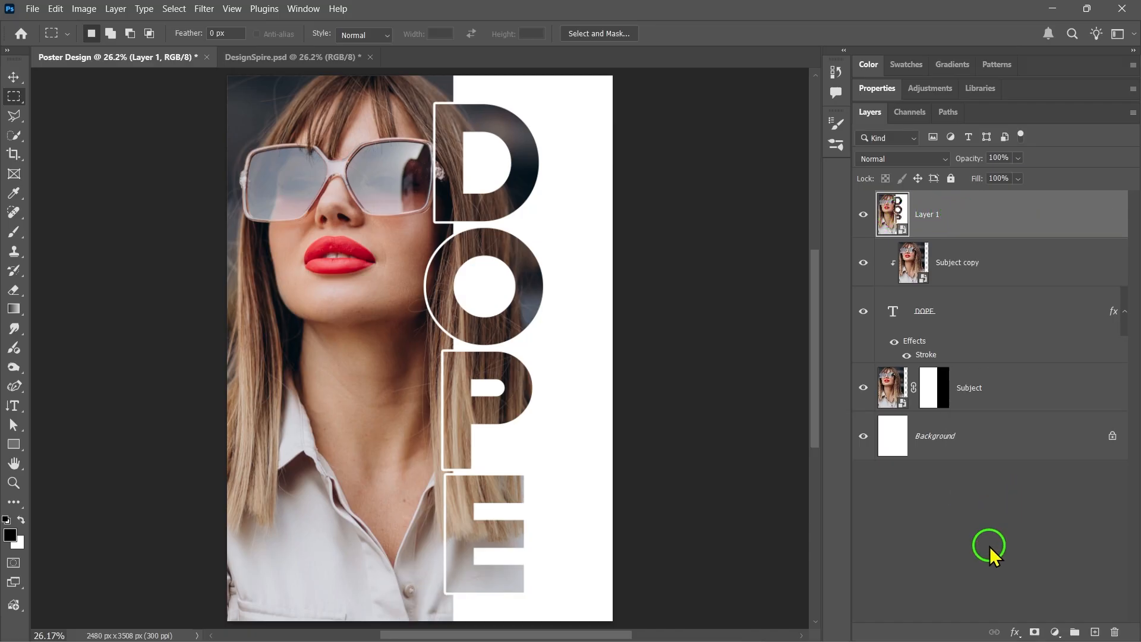
click(205, 9)
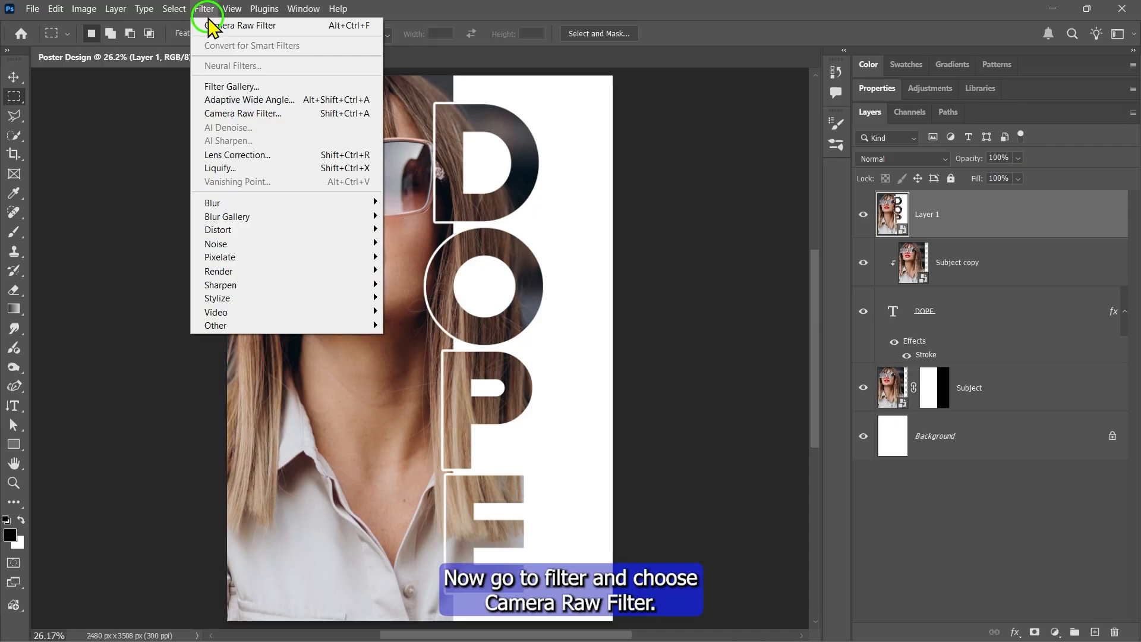
click(247, 114)
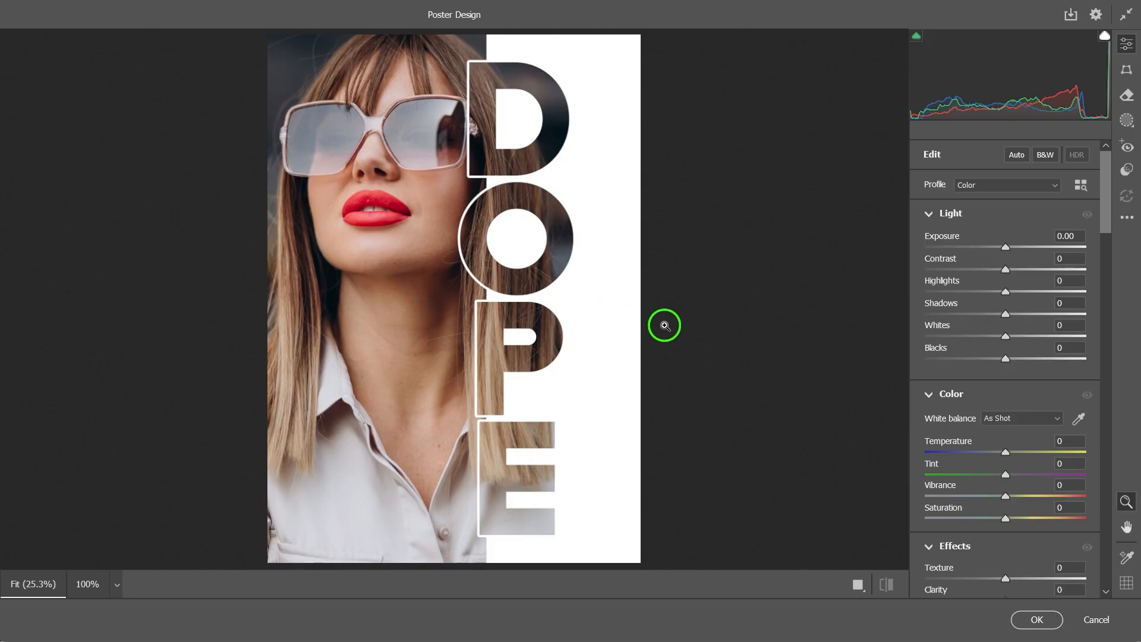
- Apply the Camera Raw Filter with Exposure -0.20, Contrast +31, Shadows -63, Whites +38, Blacks -17 and Dehaze +15
drag(1008, 252, 1002, 250)
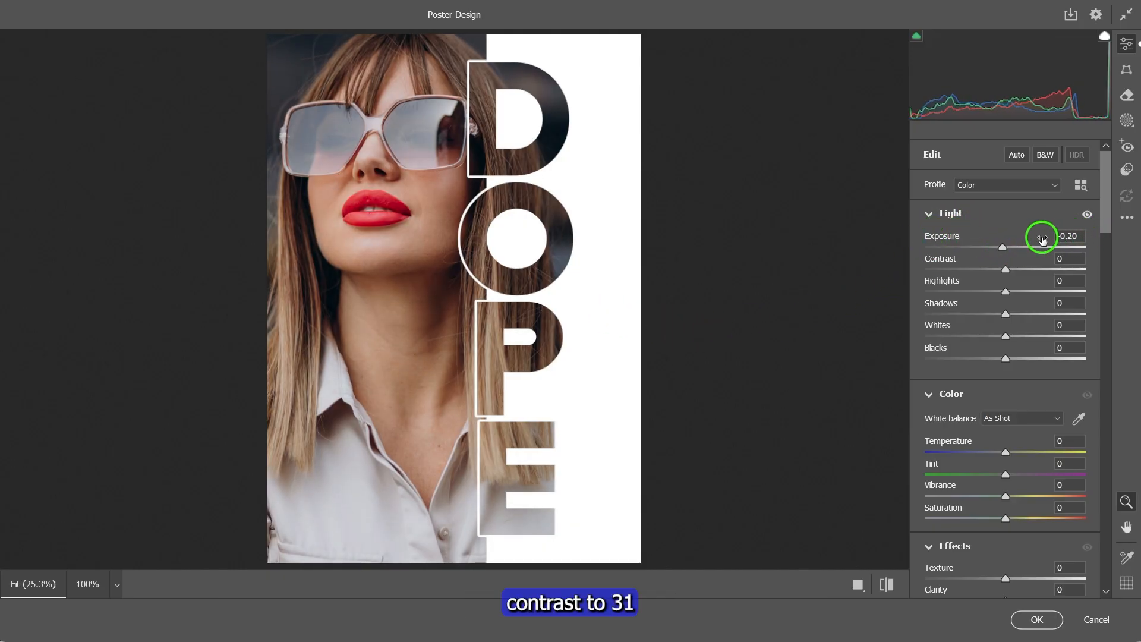
drag(1005, 267, 1030, 269)
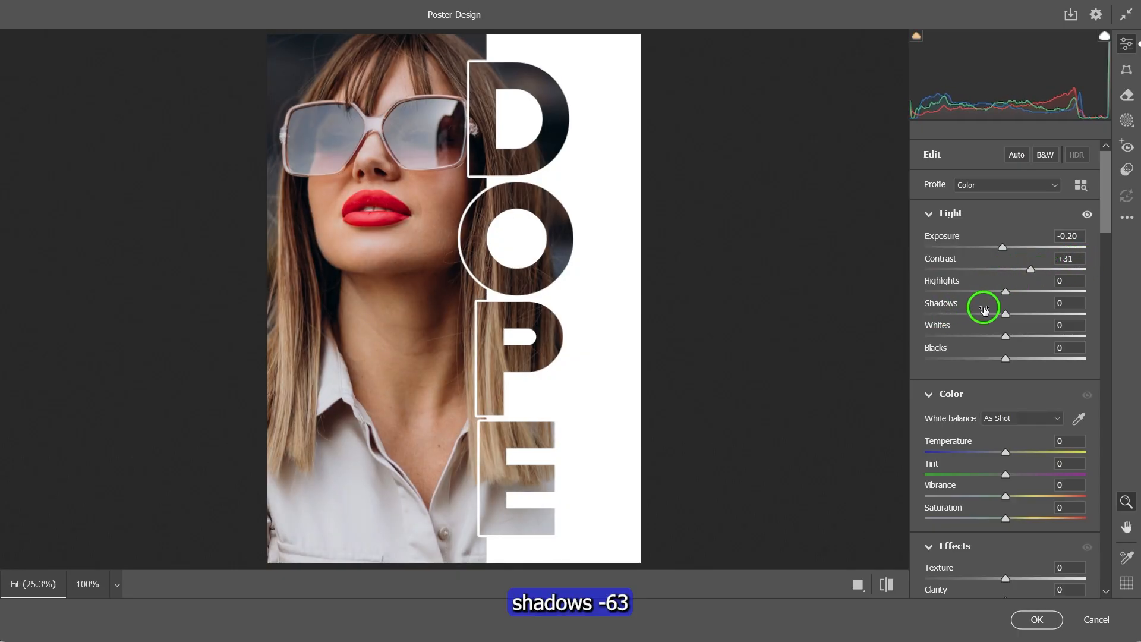
drag(983, 309, 1037, 336)
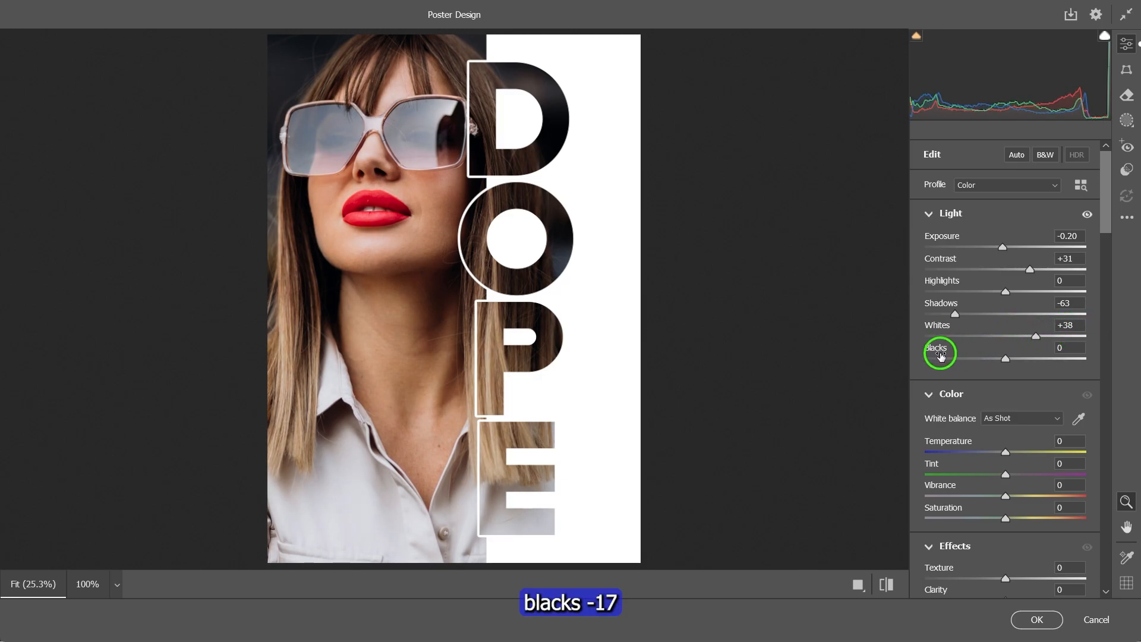
drag(1008, 361, 992, 363)
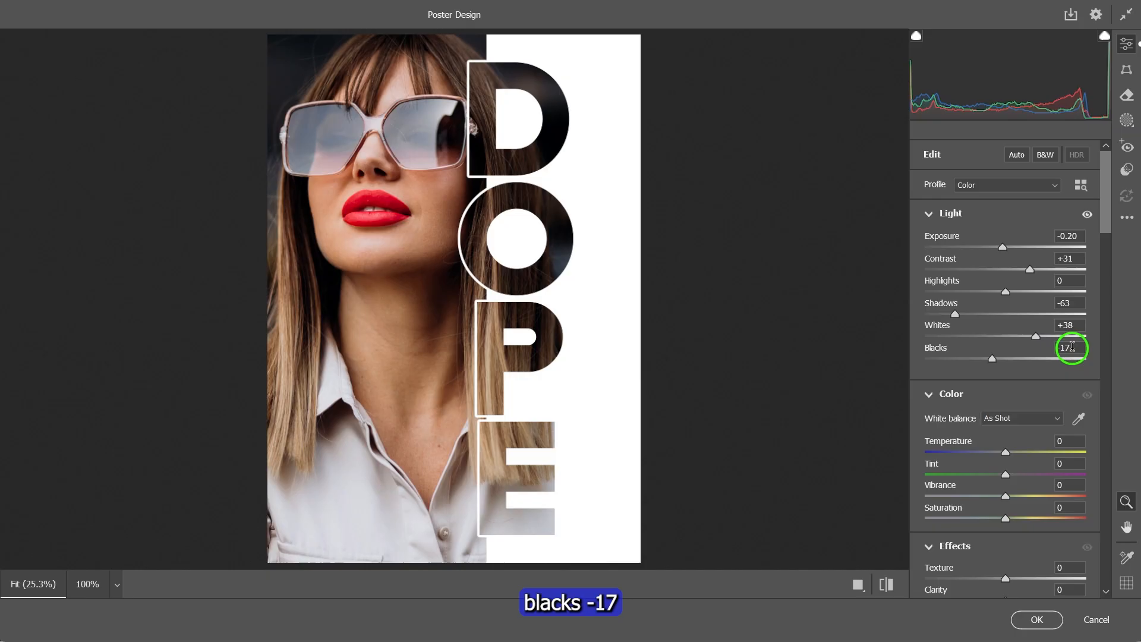
drag(1107, 220, 1115, 250)
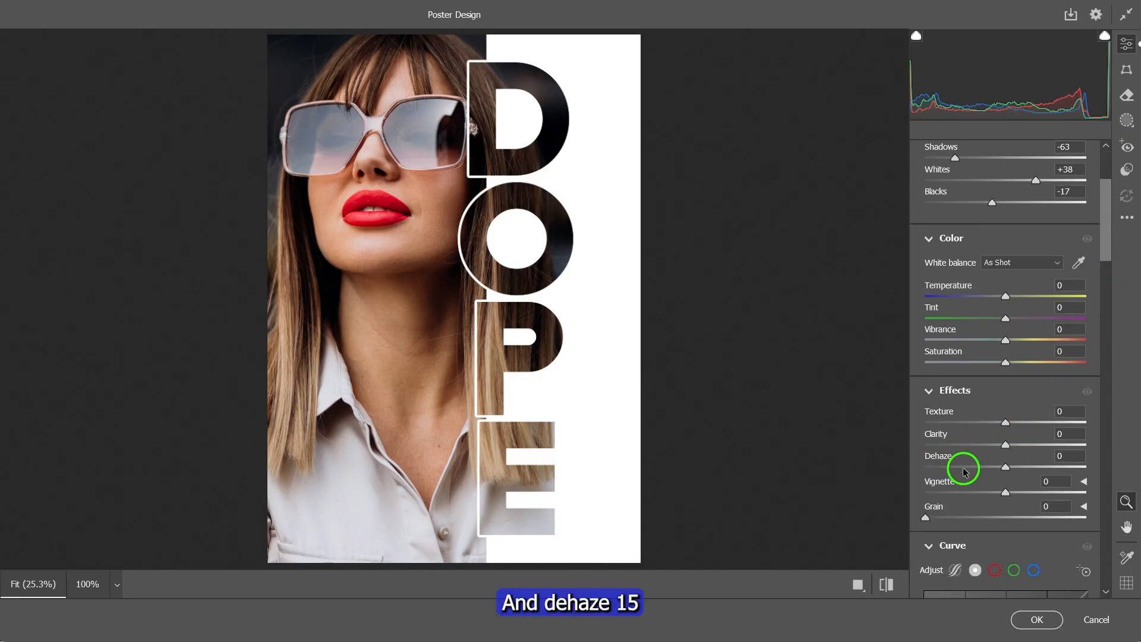
drag(1006, 470, 1018, 466)
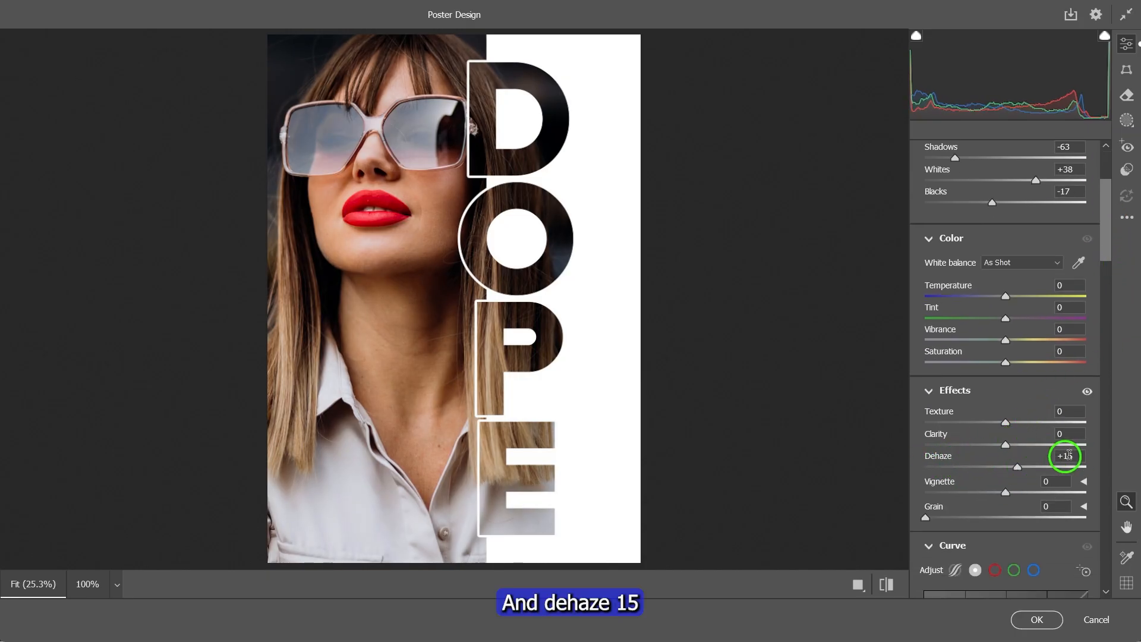
click(1037, 620)
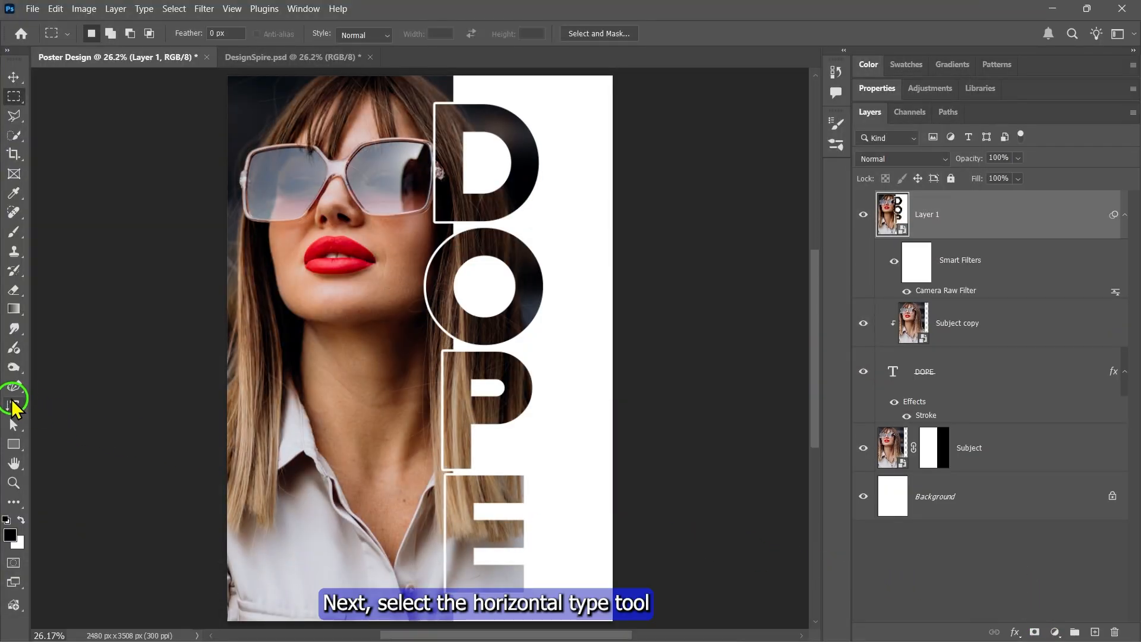
- Add horizontal text reading MAKE IT HAPPEN on two lines, starting over the woman's neck
click(21, 409)
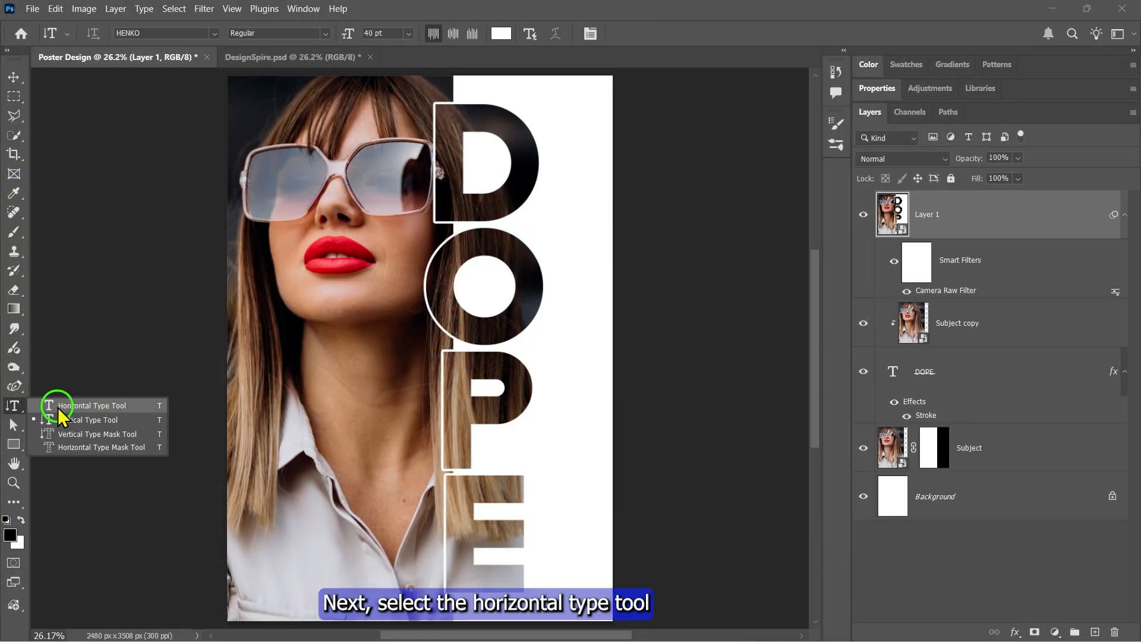
click(89, 400)
click(327, 356)
text(M)
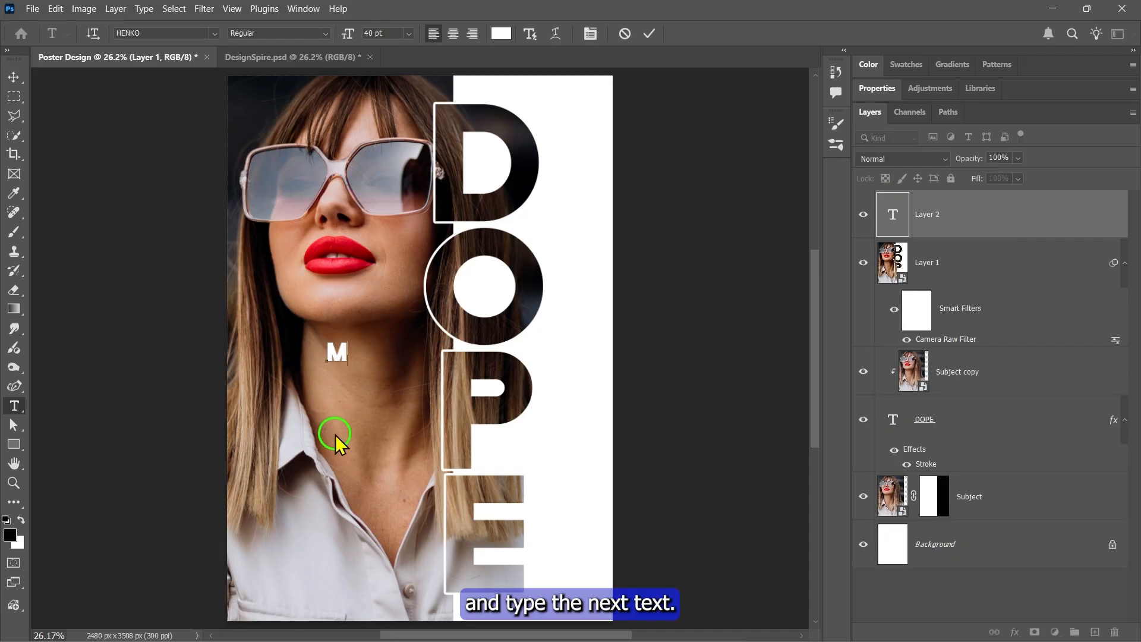
text(AKE IT HAPPEN)
- Review the font, size and leading settings of the whole MAKE IT HAPPEN text and commit it
double_click(403, 377)
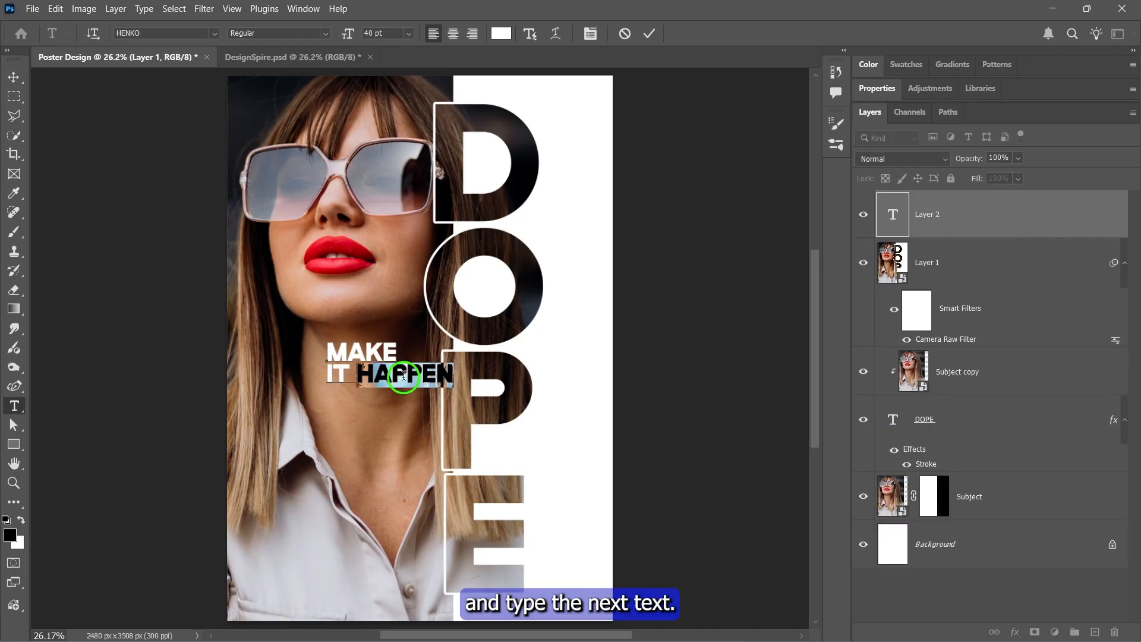
triple_click(404, 376)
click(867, 92)
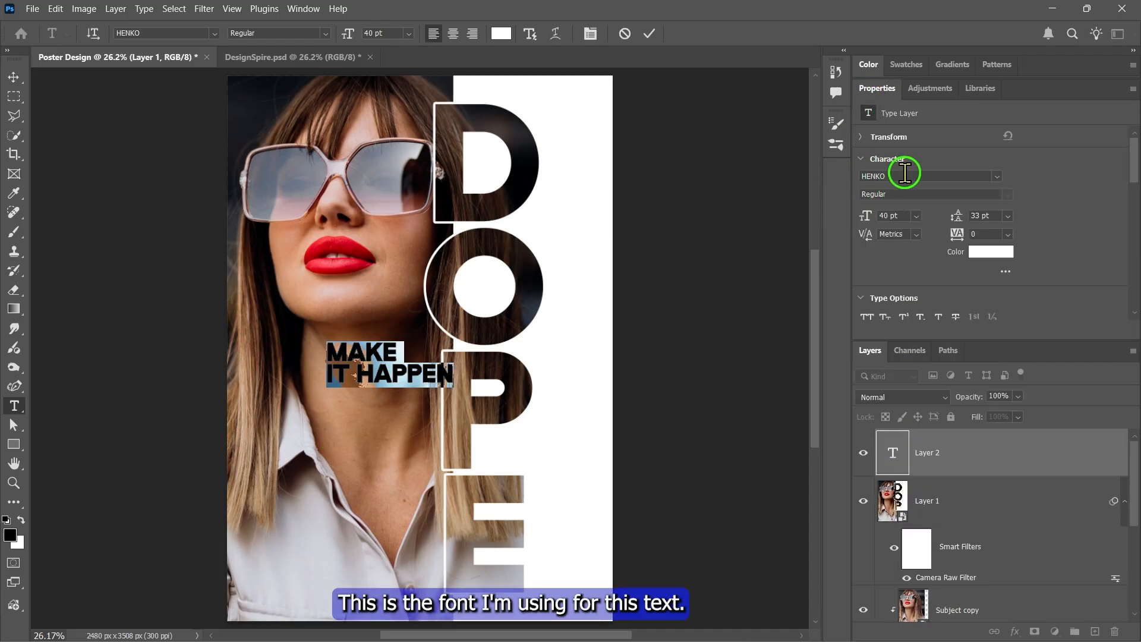
click(996, 176)
click(997, 176)
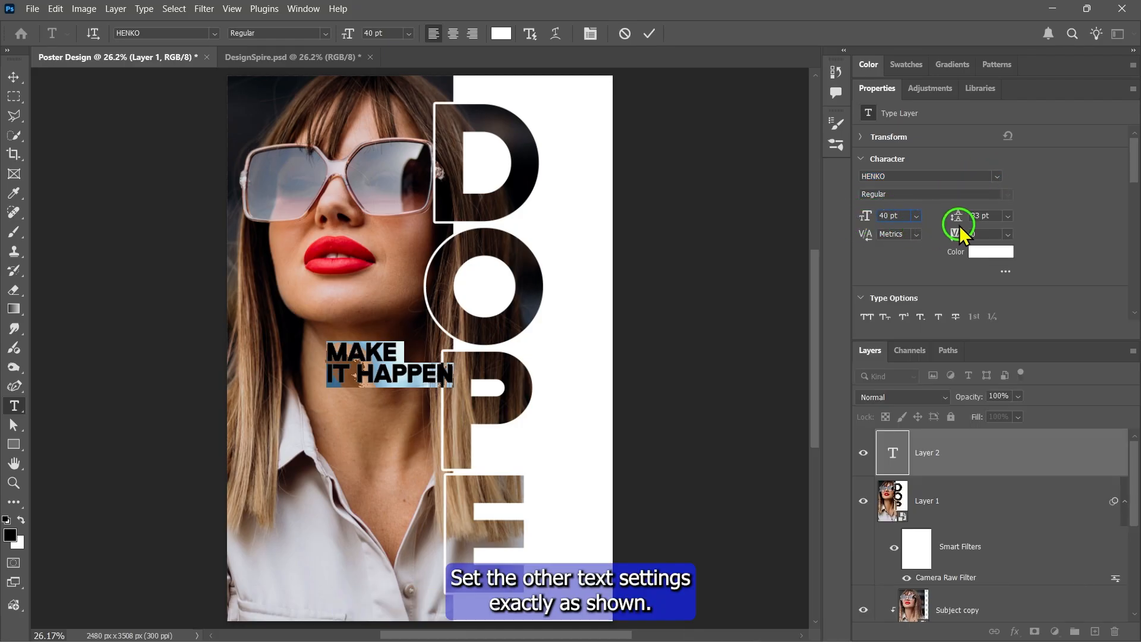
click(649, 32)
double_click(886, 101)
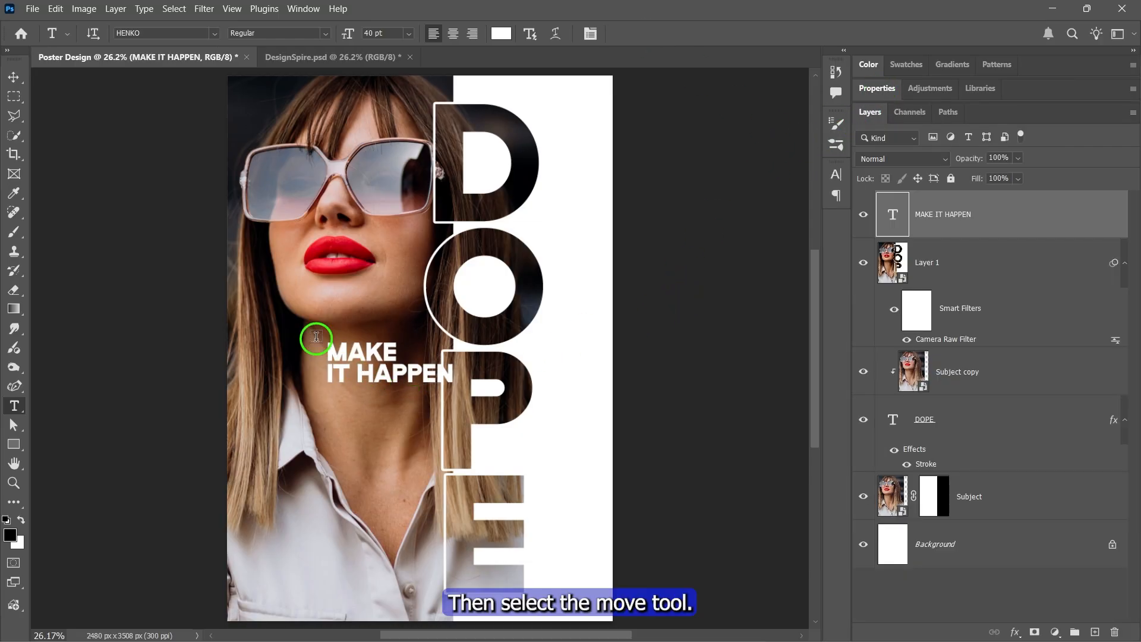
- Rotate the MAKE IT HAPPEN text to read upward and place it near the photo's upper-left edge
click(13, 78)
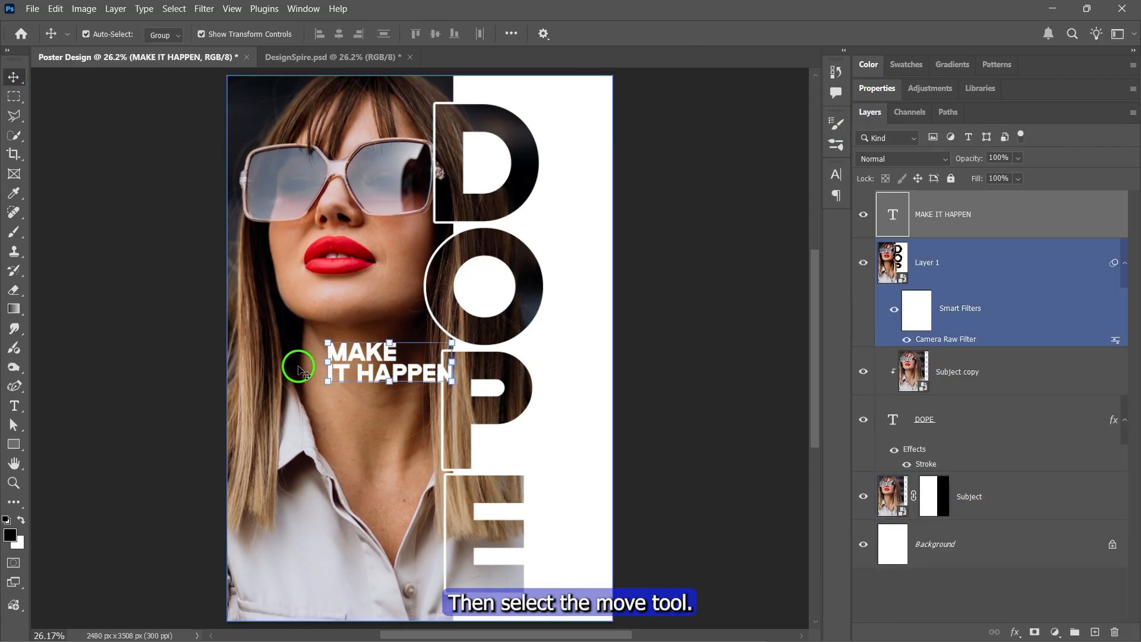
drag(300, 364, 257, 239)
key(Return)
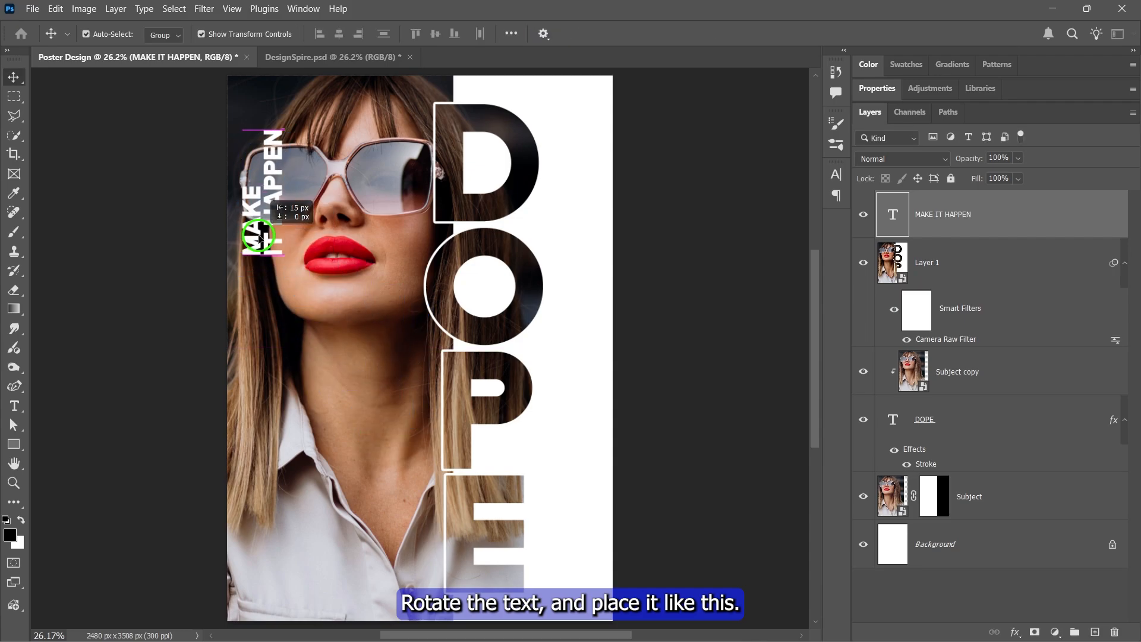
click(717, 220)
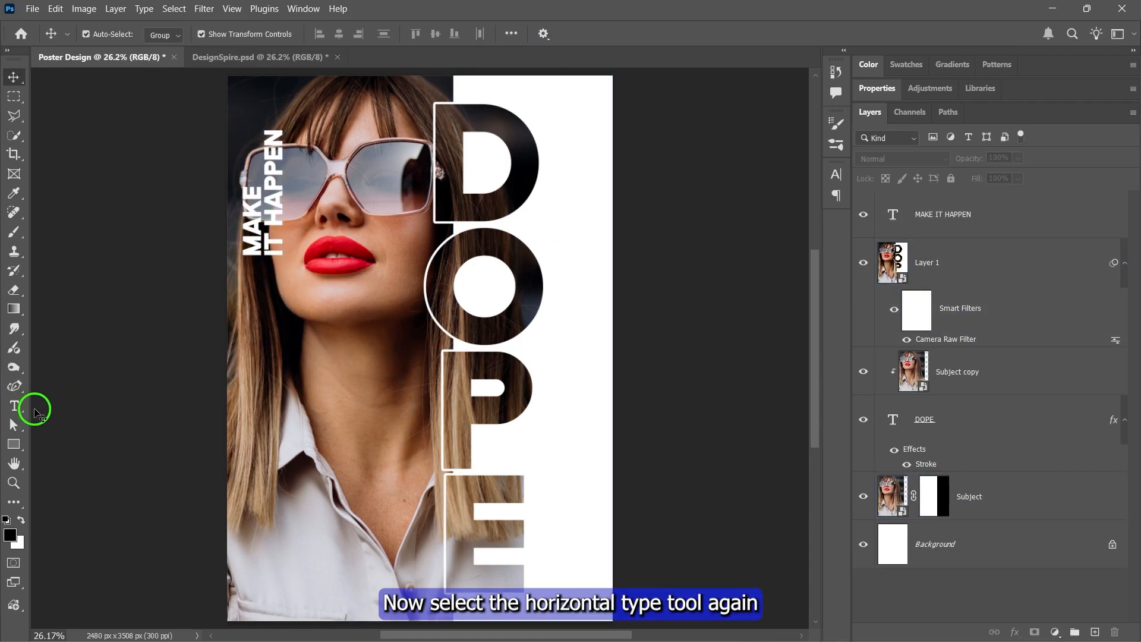
- Create a Lorem ipsum paragraph text box over the lower photo, aligning its left edge with the MAKE IT HAPPEN text
right_click(24, 409)
click(83, 404)
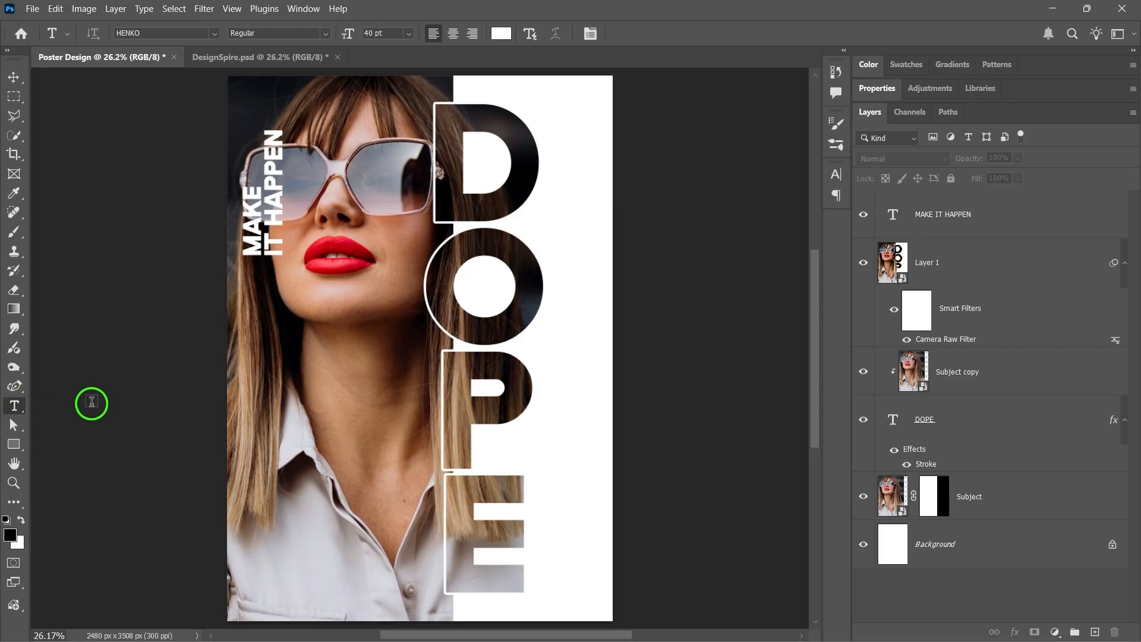
drag(269, 404, 459, 577)
drag(364, 377, 338, 380)
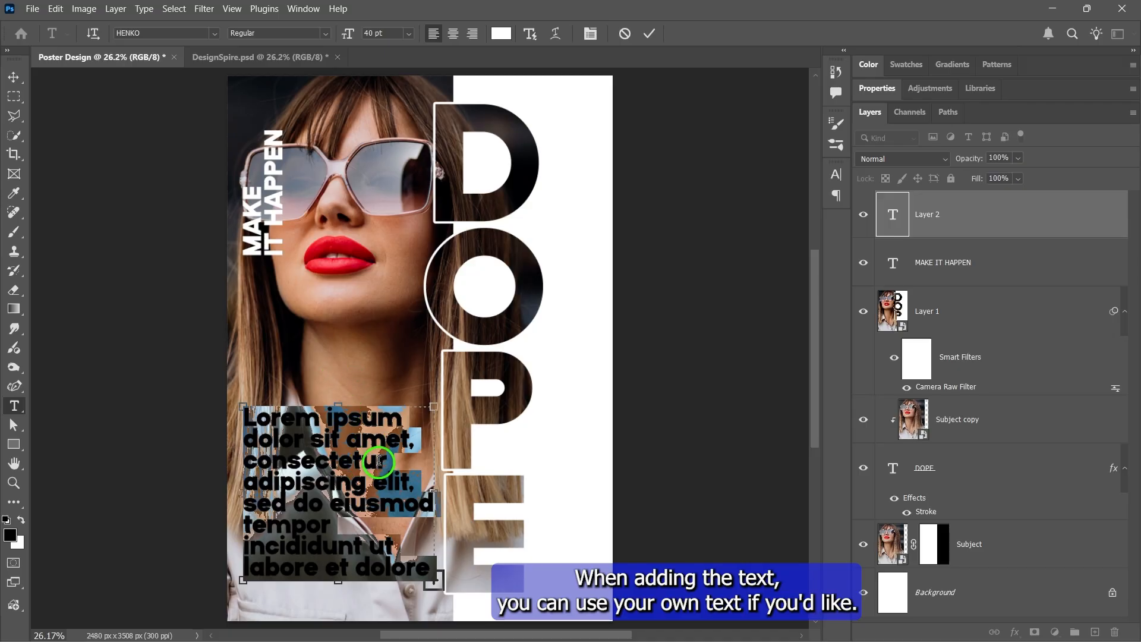
- Set the paragraph text's font to Corbel with the Regular style
click(877, 88)
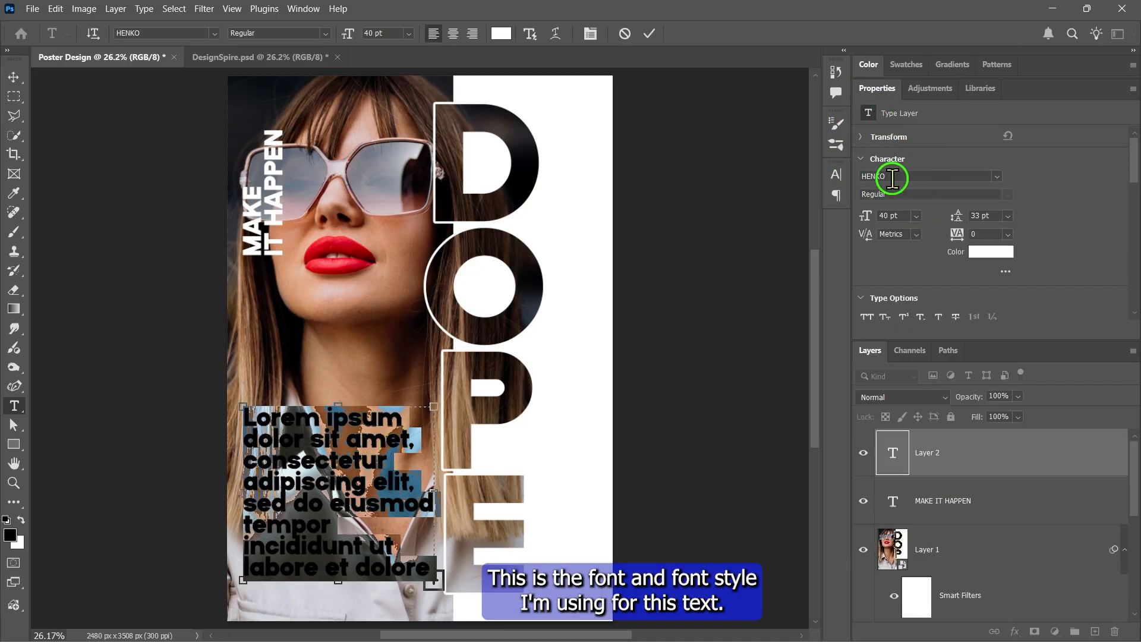
click(996, 178)
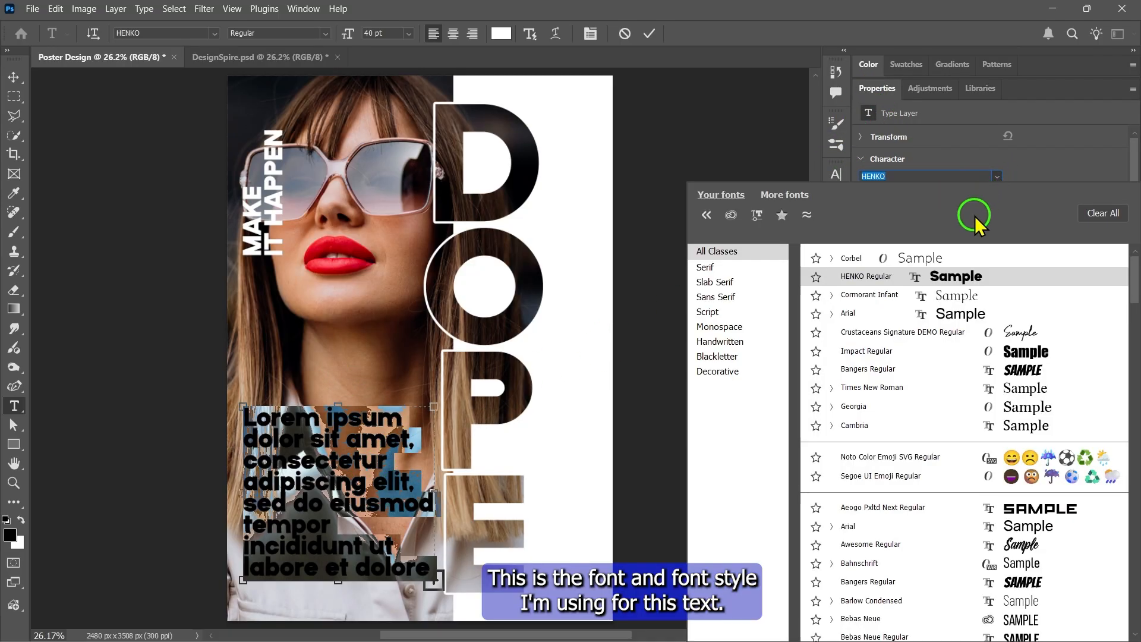
click(904, 261)
click(1007, 195)
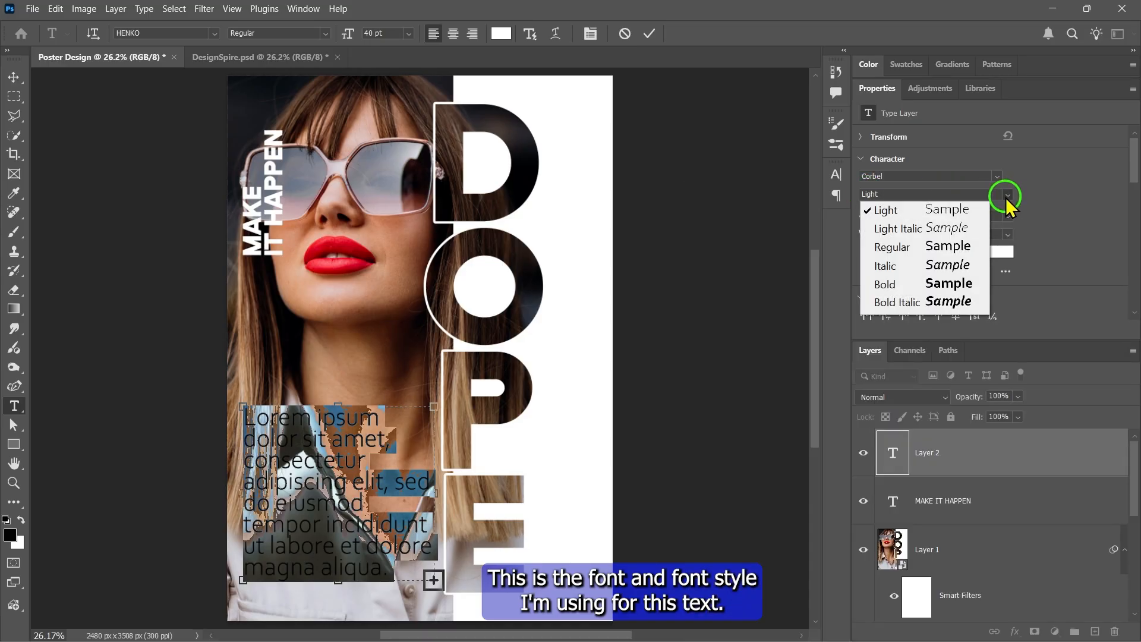
click(901, 248)
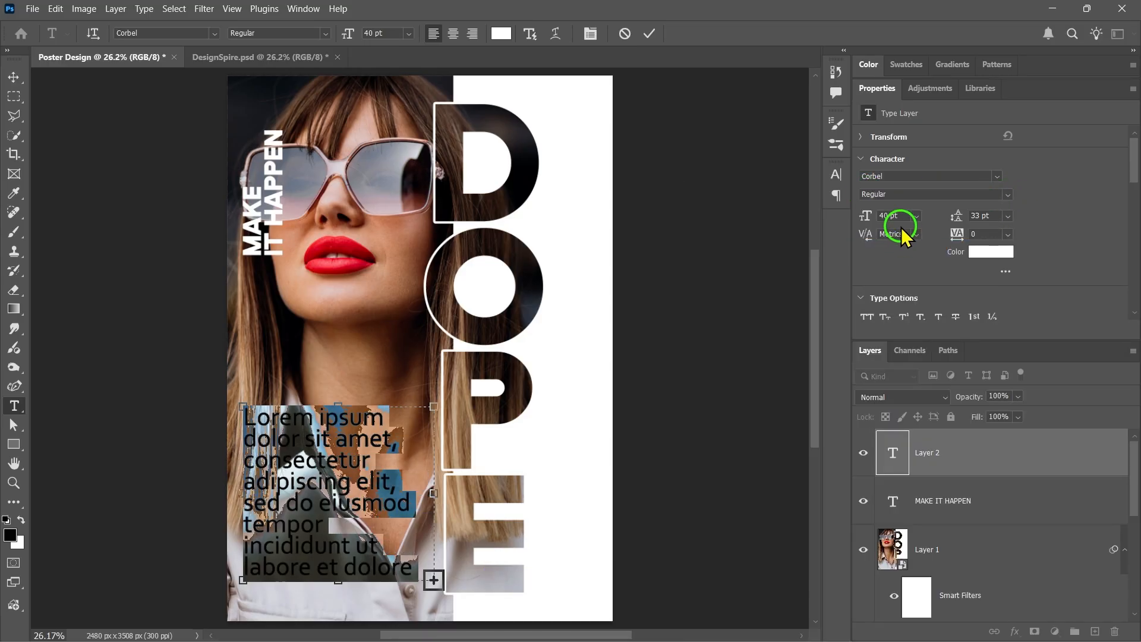
- Set the paragraph text's size to 20 pt and its leading to 17 pt
drag(908, 216, 848, 217)
scroll(893, 213, down, 13)
scroll(892, 215, down, 7)
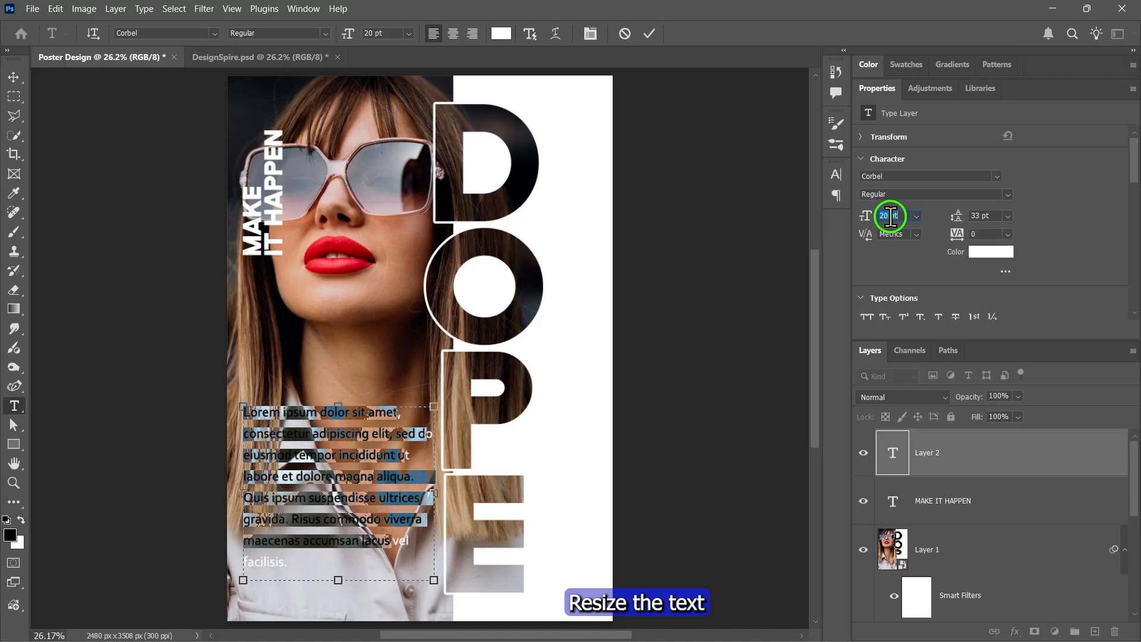
click(980, 215)
scroll(977, 216, down, 16)
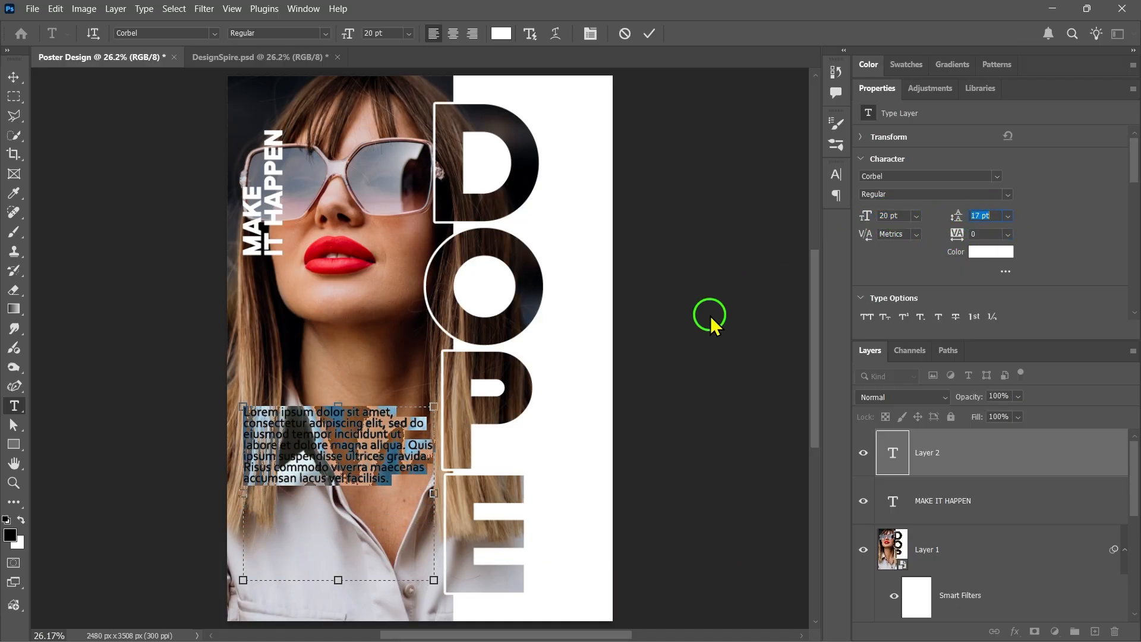
- Copy the whole Lorem ipsum passage and paste it repeatedly until the text box is filled
click(395, 476)
drag(390, 477, 232, 391)
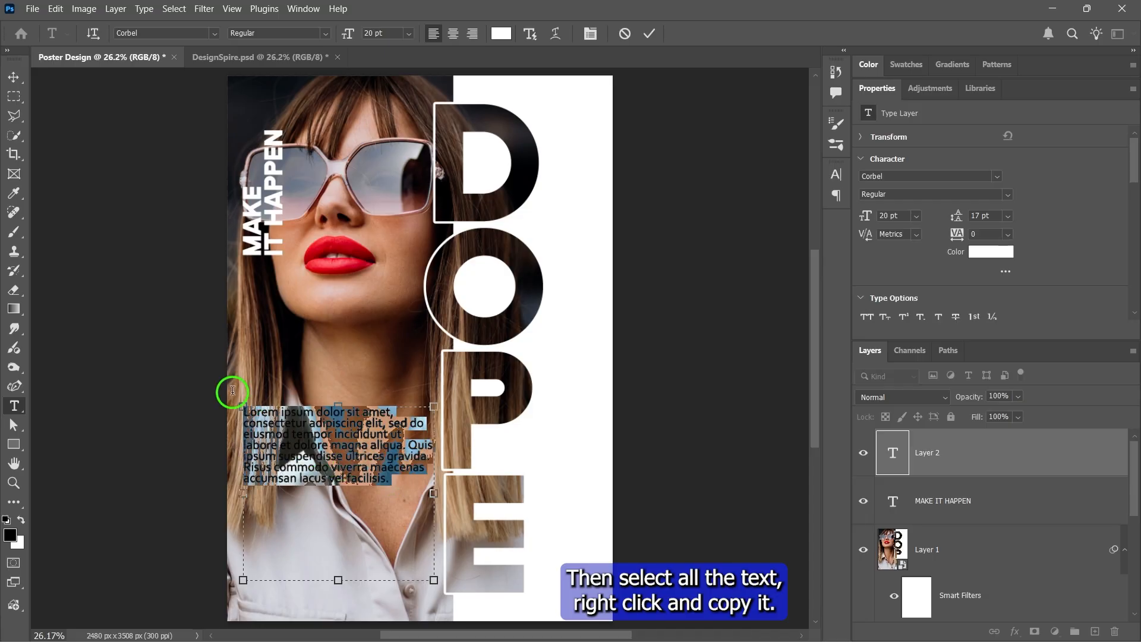
right_click(289, 452)
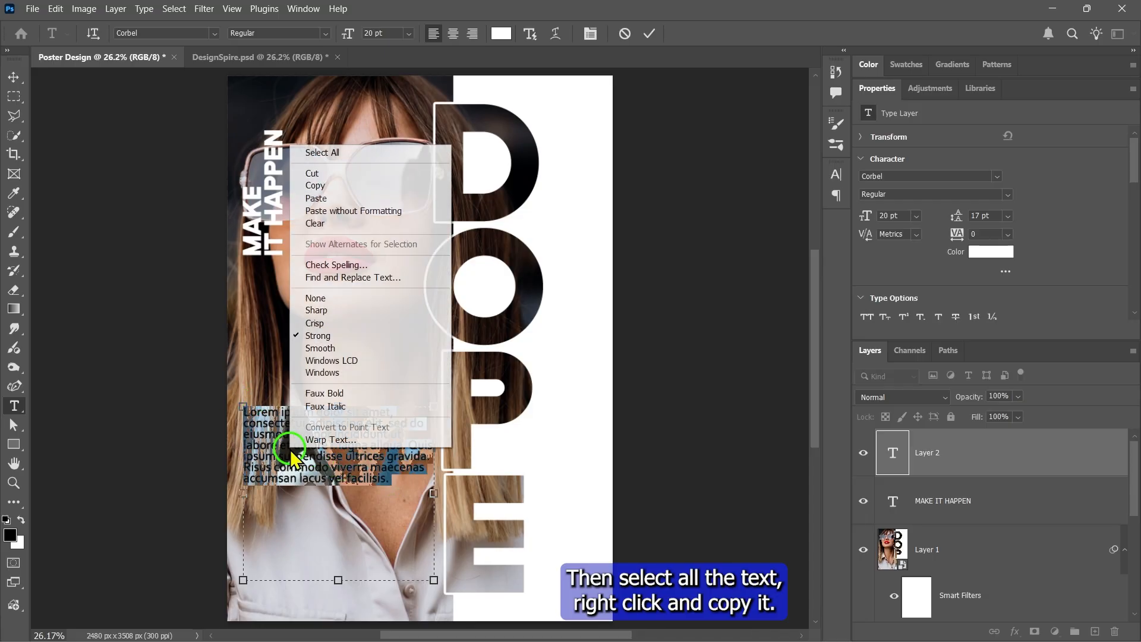
click(318, 185)
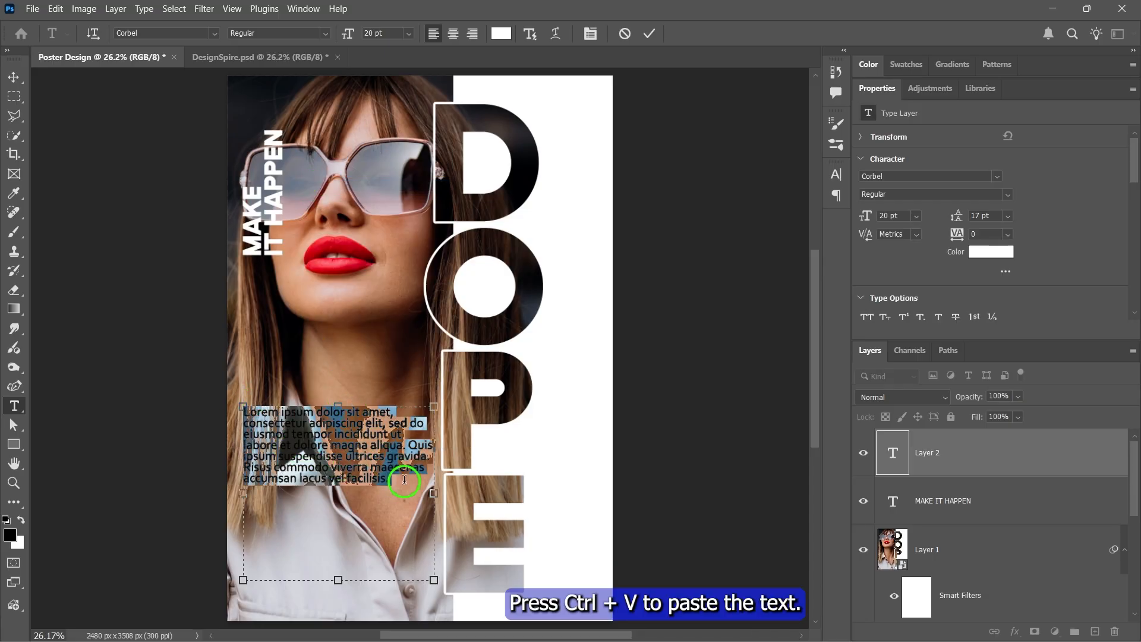
key(ctrl+v)
key(ctrl+v)
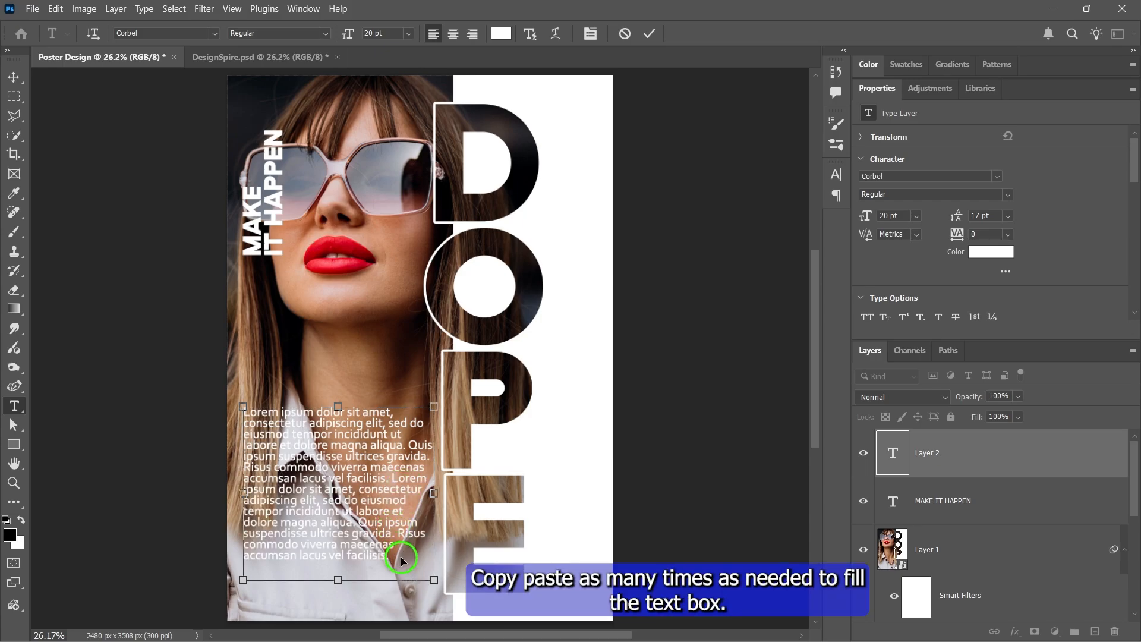
key(ctrl+v)
- Insert a LOREM IPSUM heading and a blank line above the paragraph, and set the heading's style to Bold
click(245, 414)
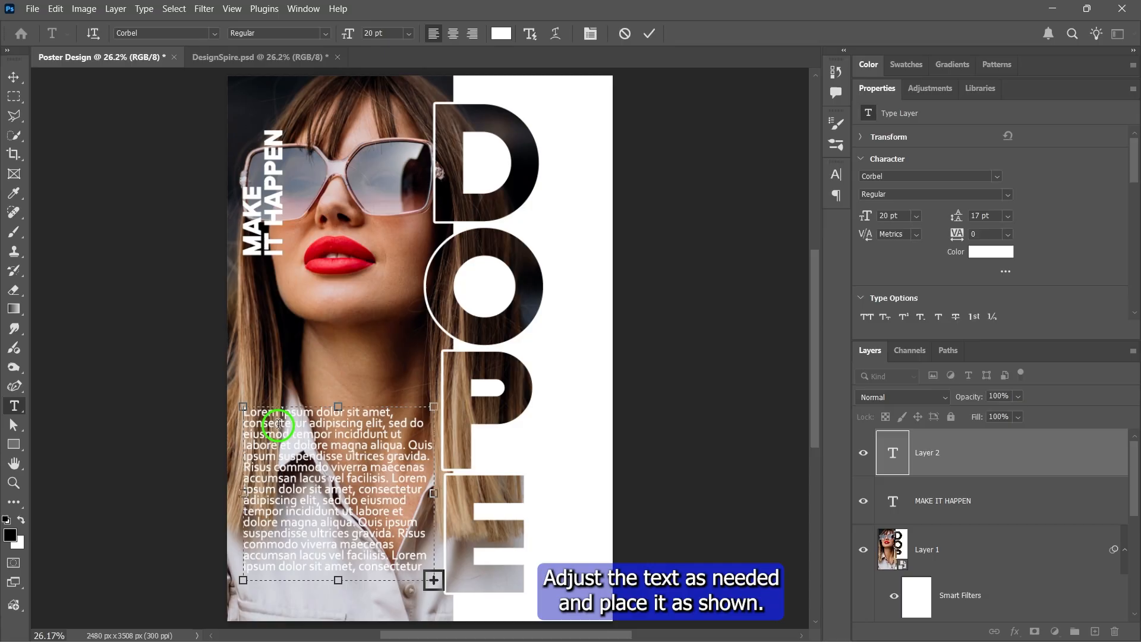
key(Return)
key(Return)
triple_click(292, 412)
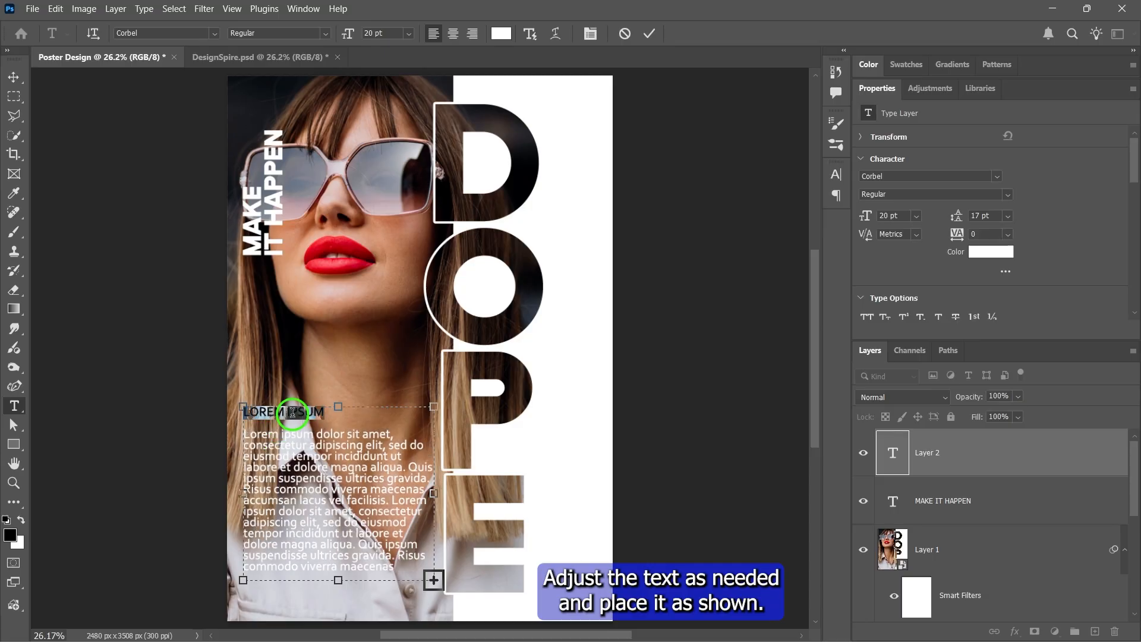
click(1009, 193)
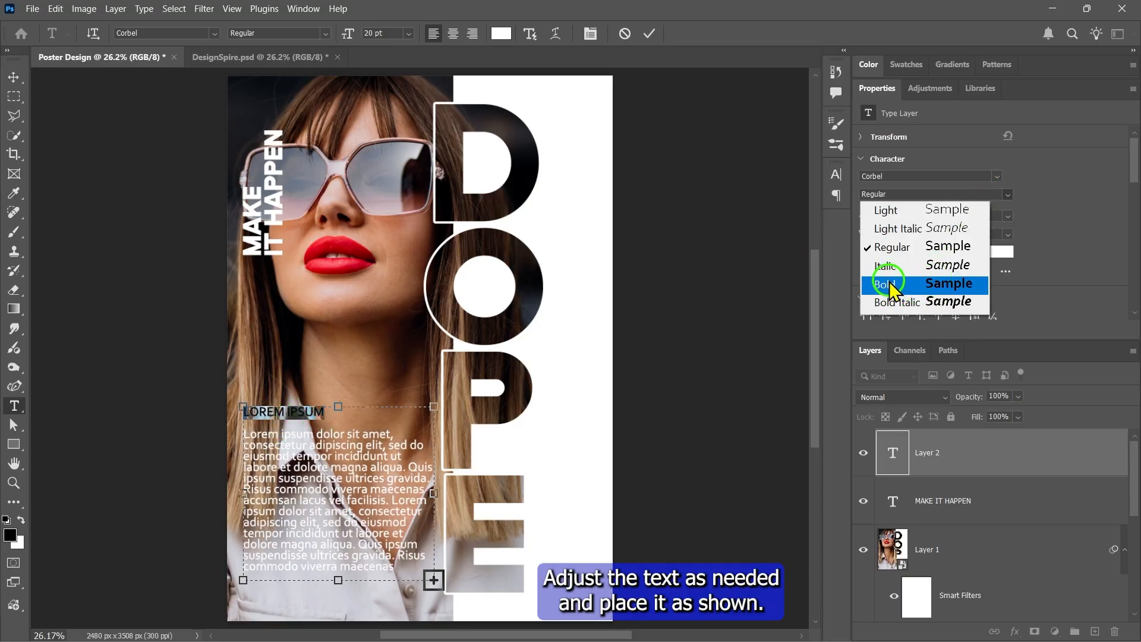
click(879, 284)
click(702, 315)
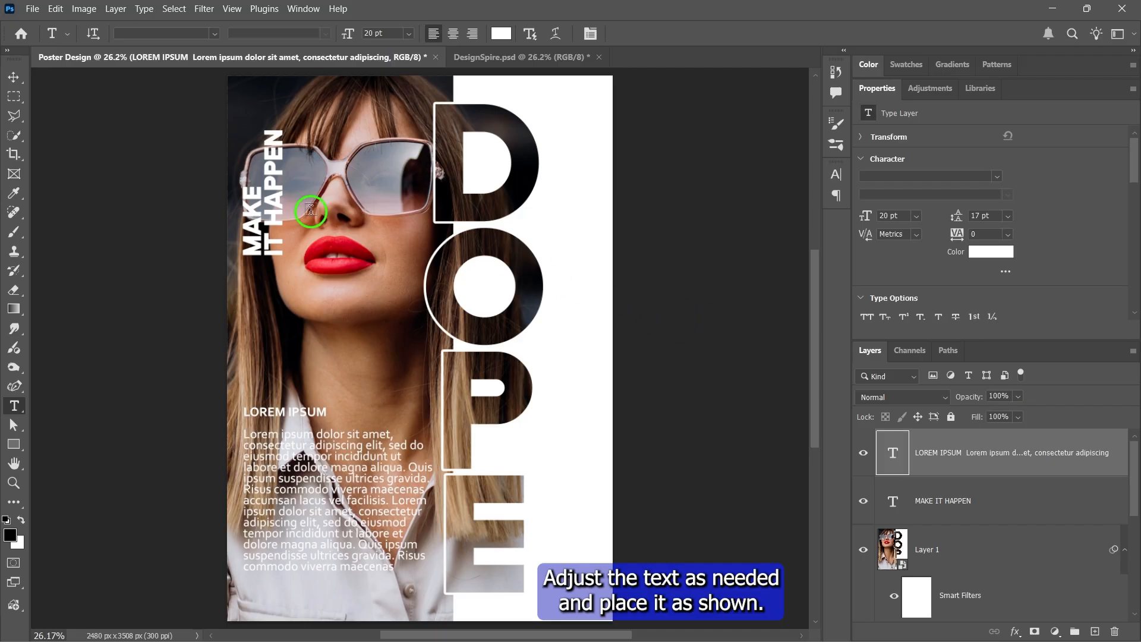
- Nudge the paragraph block to line up under MAKE IT HAPPEN, and make its text box slightly narrower and extend it upward
click(13, 77)
drag(346, 507, 347, 505)
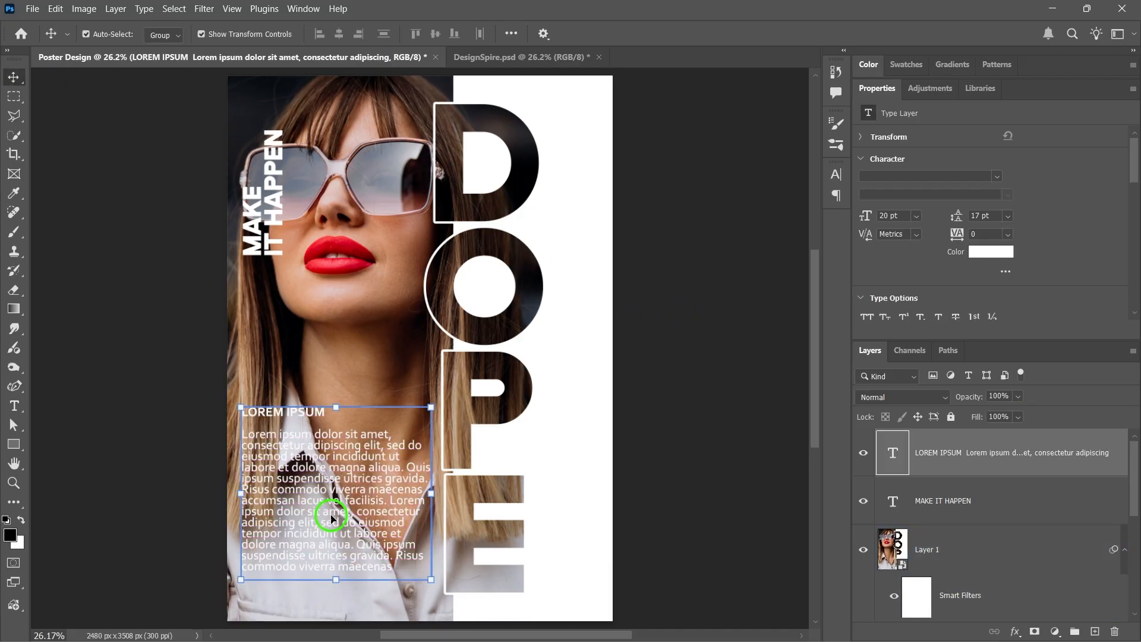
click(713, 399)
double_click(870, 91)
double_click(380, 515)
drag(433, 495, 420, 497)
drag(329, 407, 330, 379)
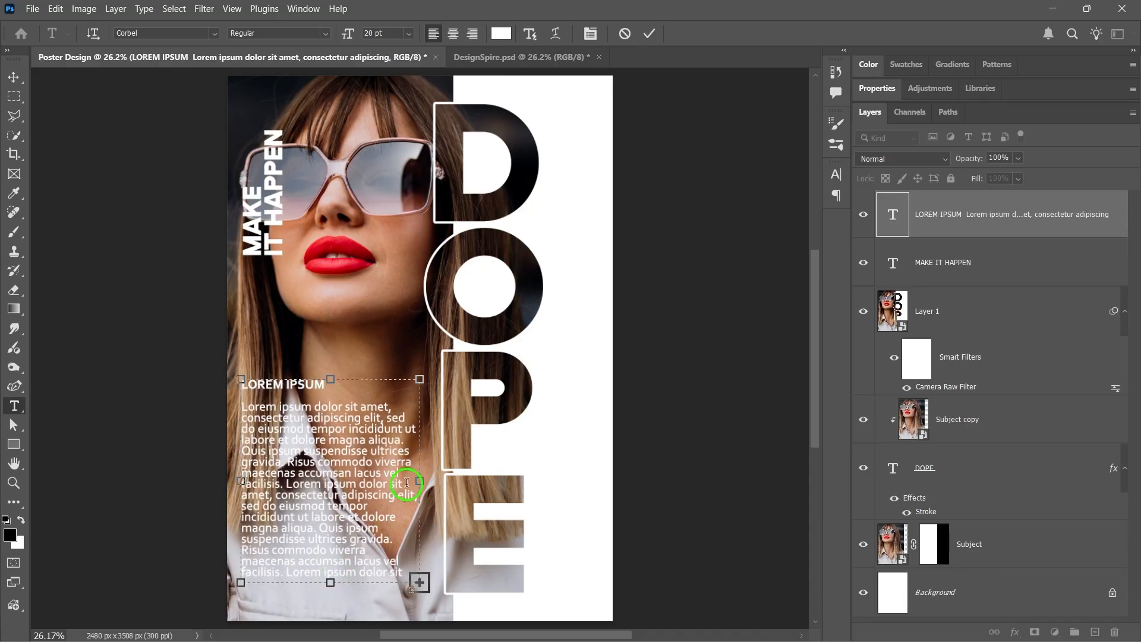
click(649, 34)
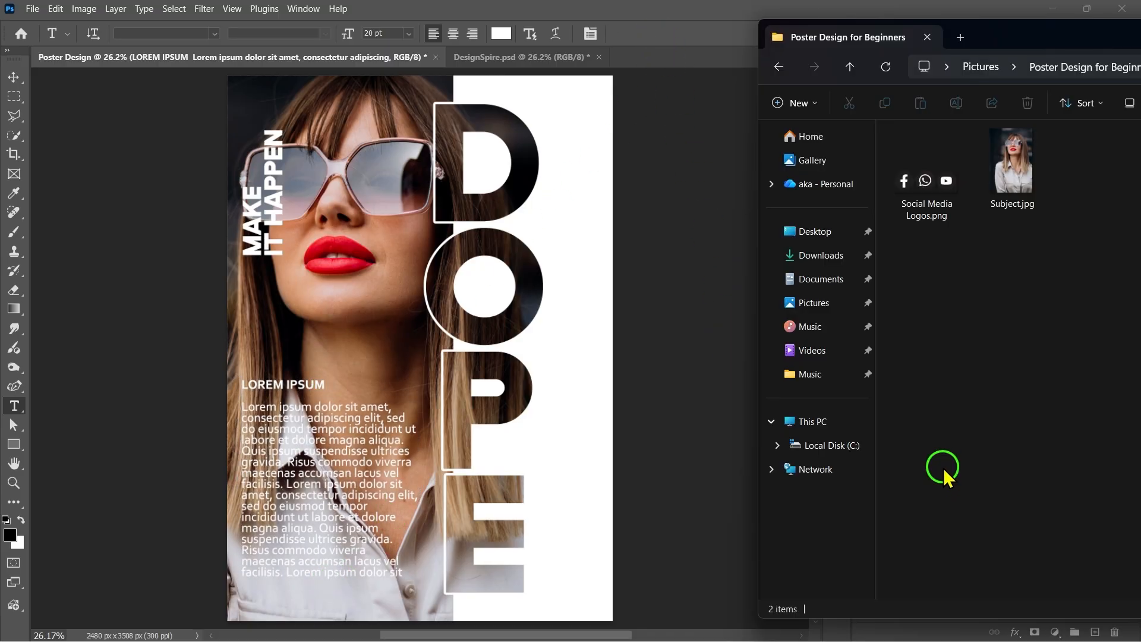
- Place the Social Media Logos.png image, scaled down to a small row of icons directly below the paragraph's start
drag(923, 201, 369, 507)
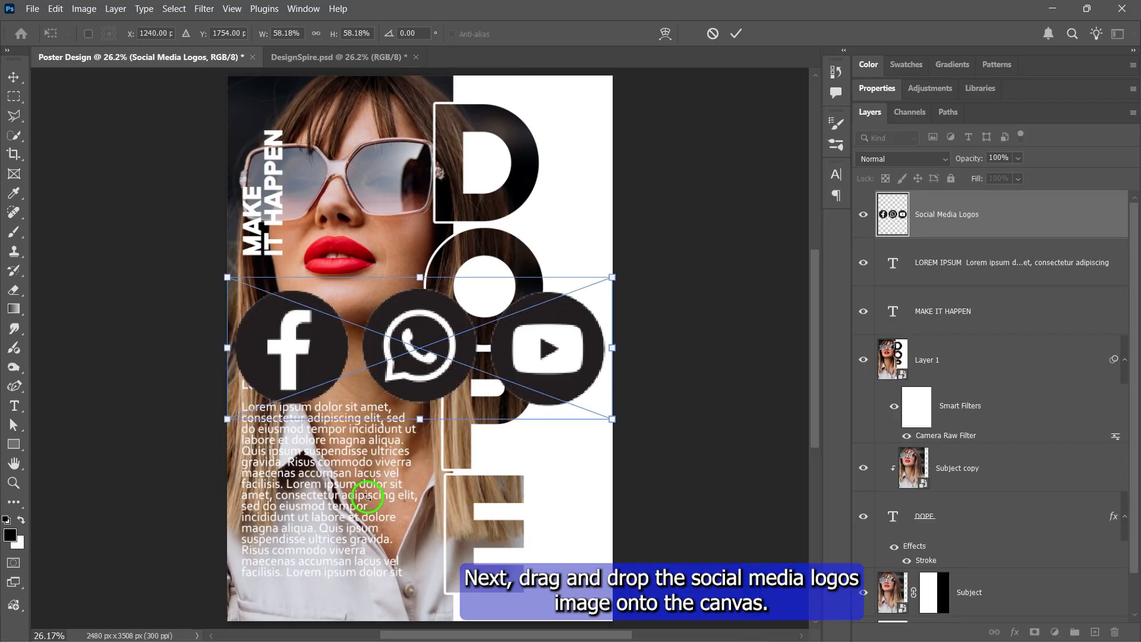
drag(612, 280, 296, 594)
key(Return)
drag(276, 607, 271, 606)
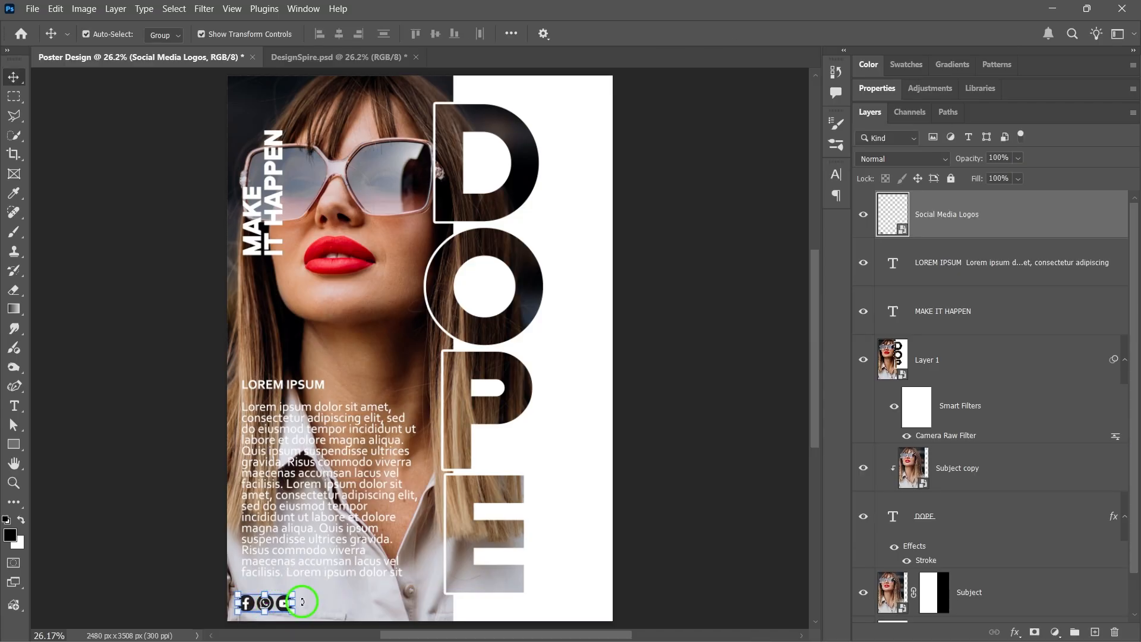
- Add a short one-line "Lorem ipsum dolor" text box beside the social media icons, aligned with them
click(18, 407)
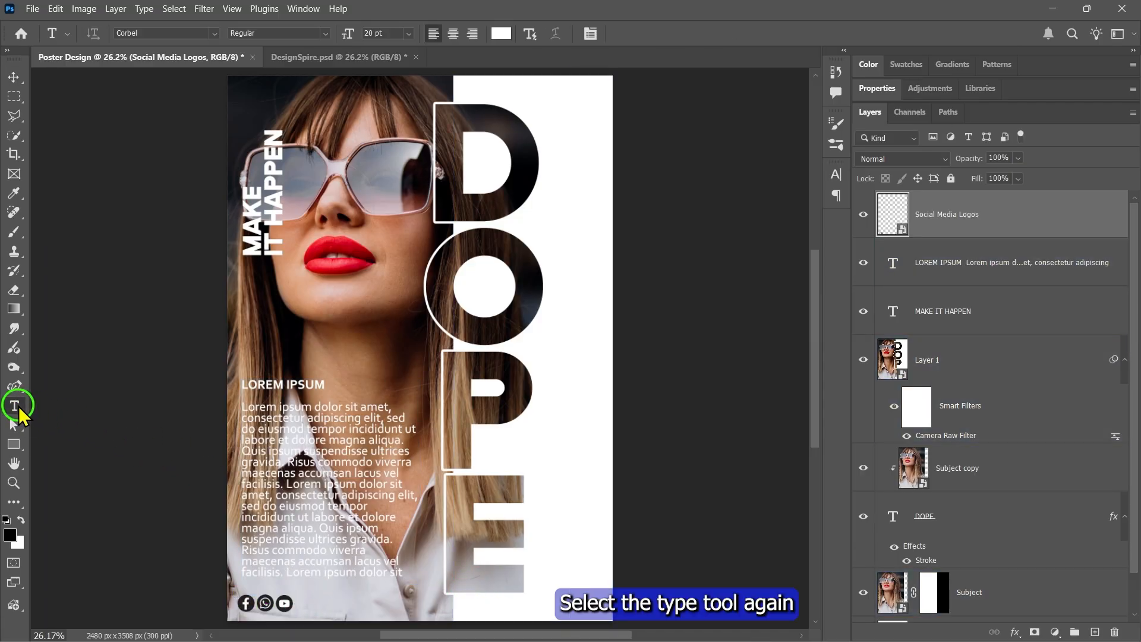
click(77, 407)
drag(298, 594, 403, 610)
drag(355, 568, 361, 575)
click(645, 142)
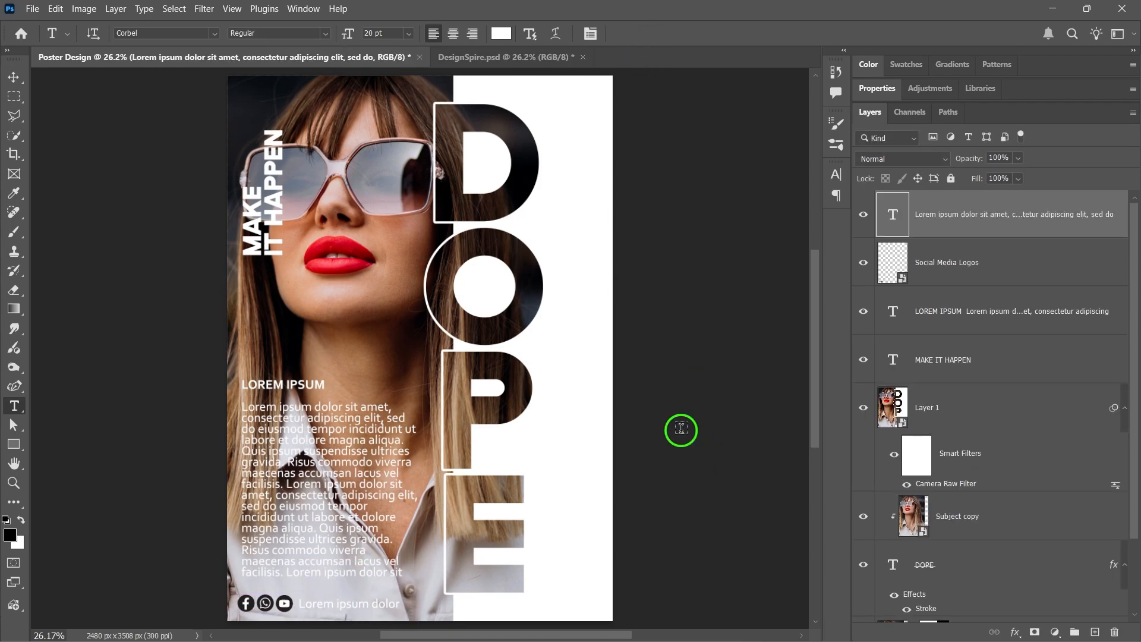
- Rename Layer 1, which holds the merged artwork with the Camera Raw Filter, to "Merged Layer"
click(965, 415)
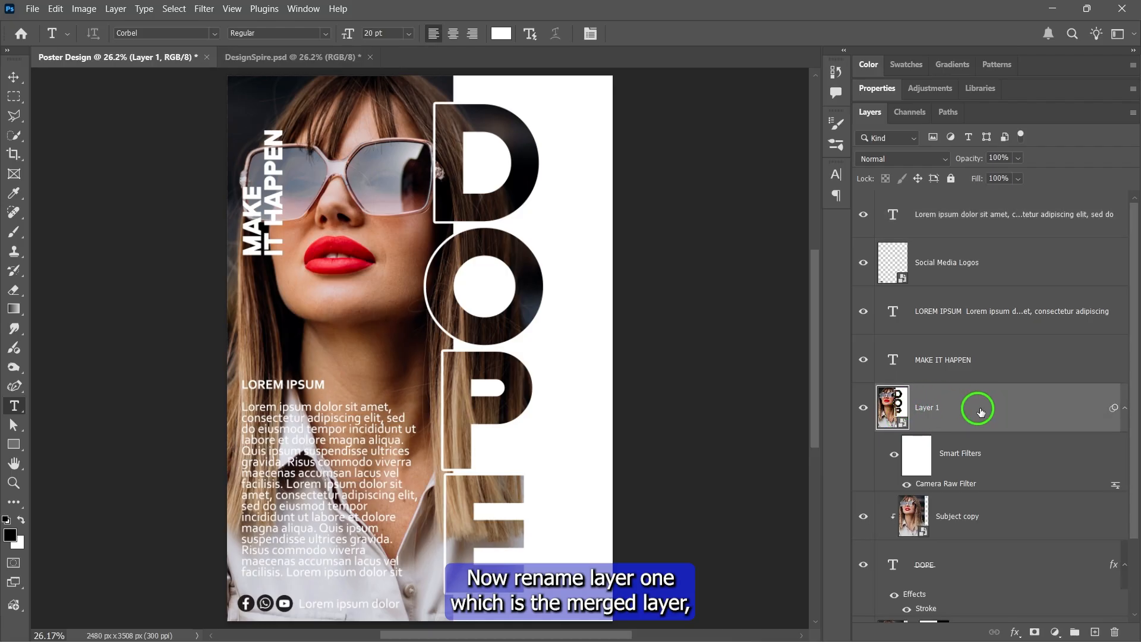
text(Merged Lay)
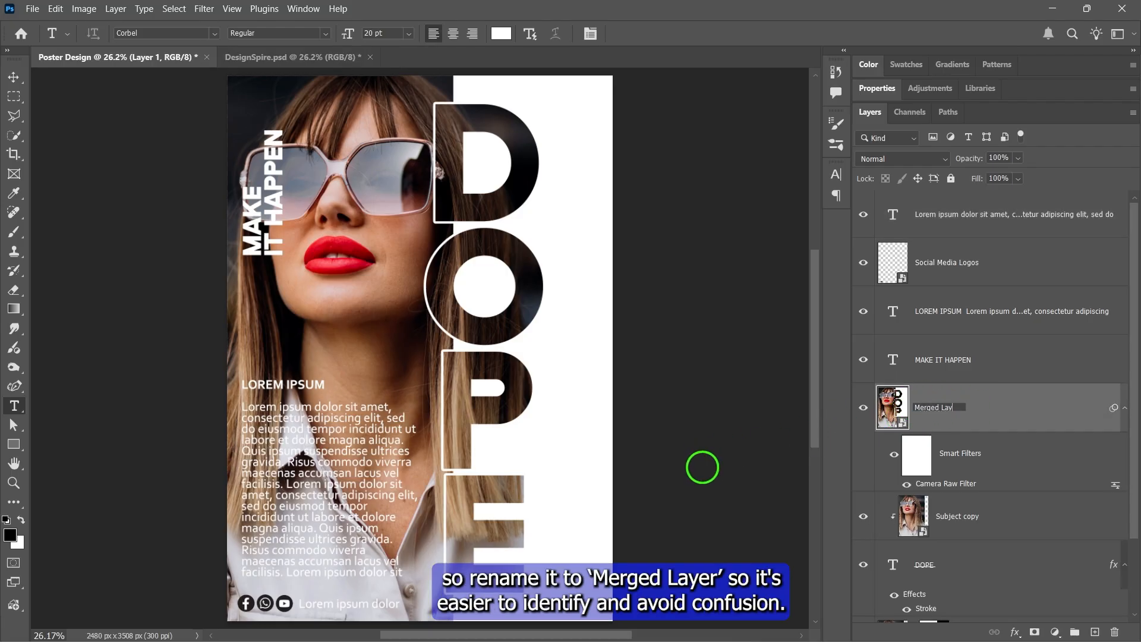
text(er)
key(Return)
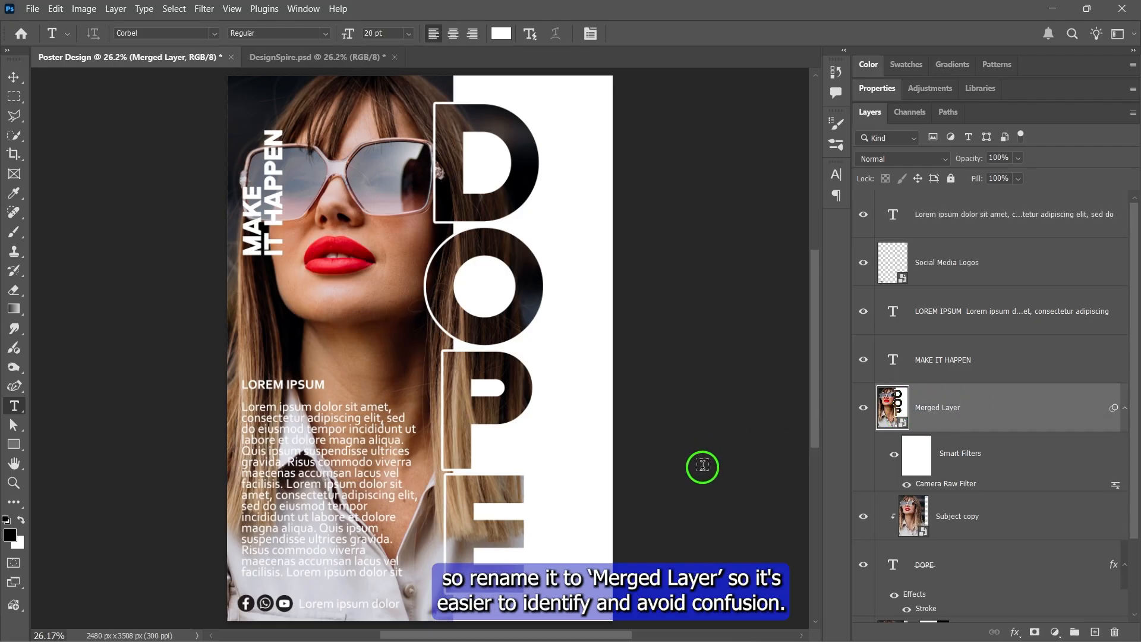
- Create a new layer above Merged Layer and set up a Soft Round brush at 1600 px and 10% opacity
click(1095, 632)
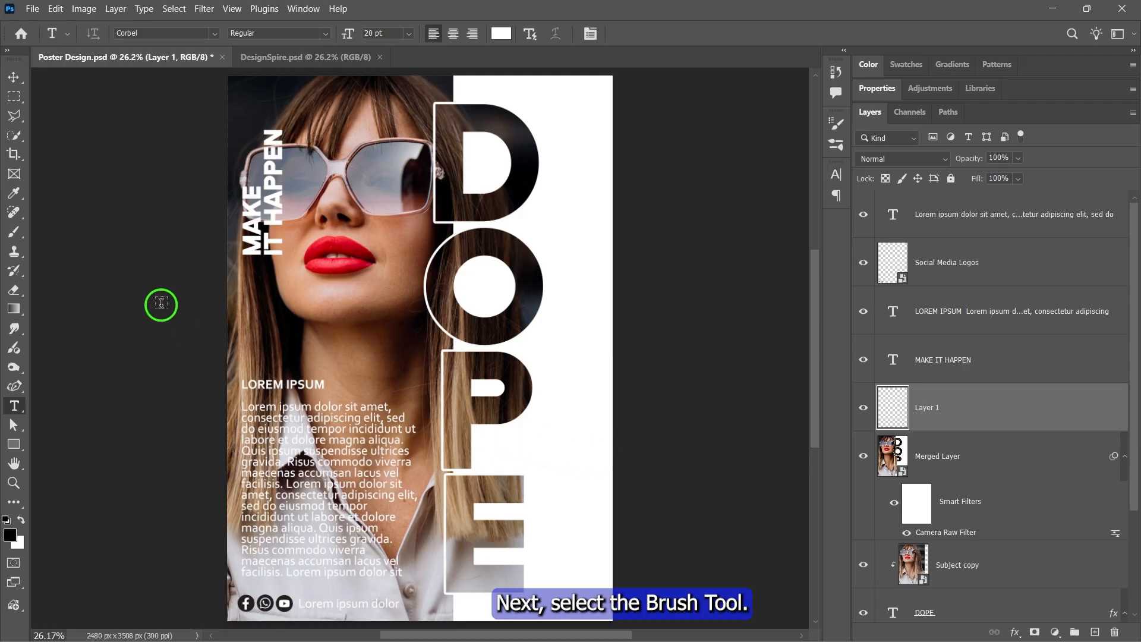
click(14, 232)
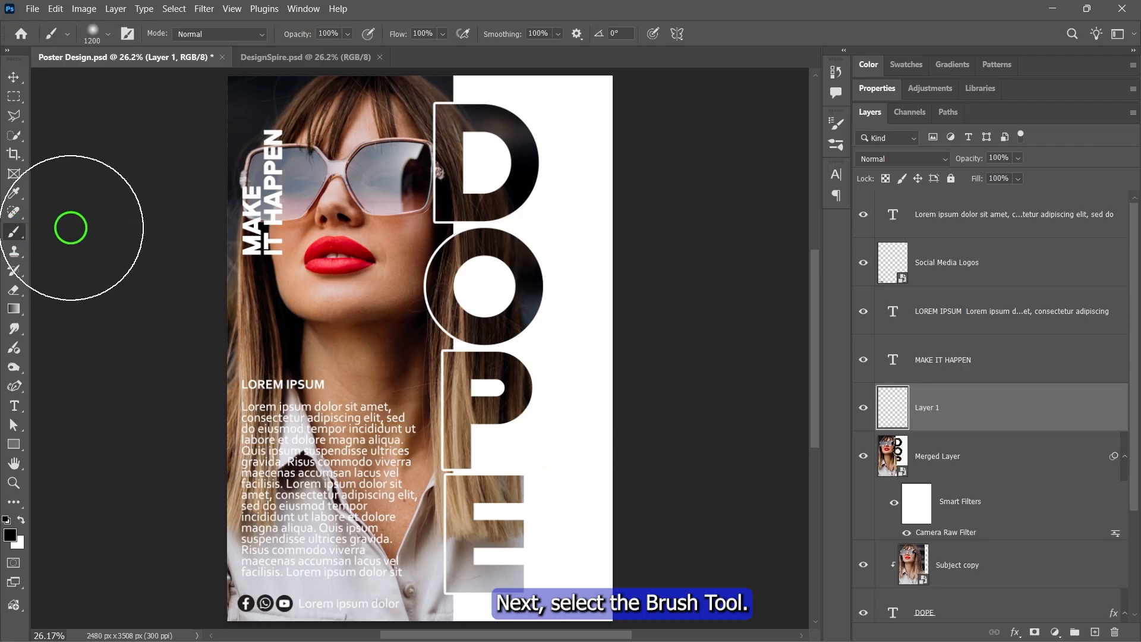
click(108, 34)
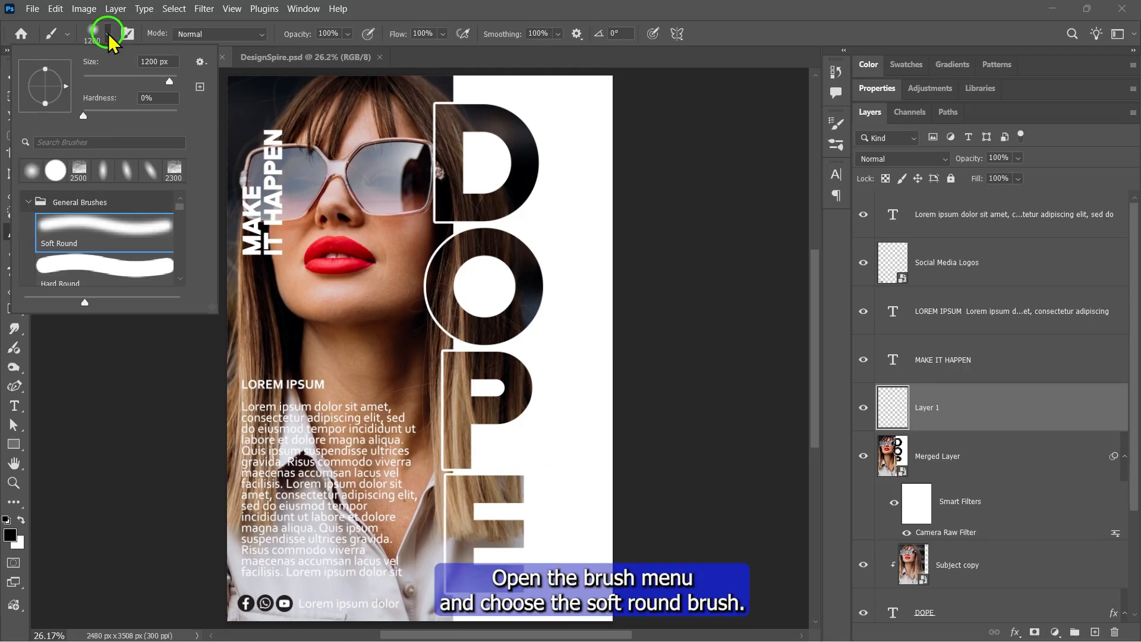
double_click(85, 225)
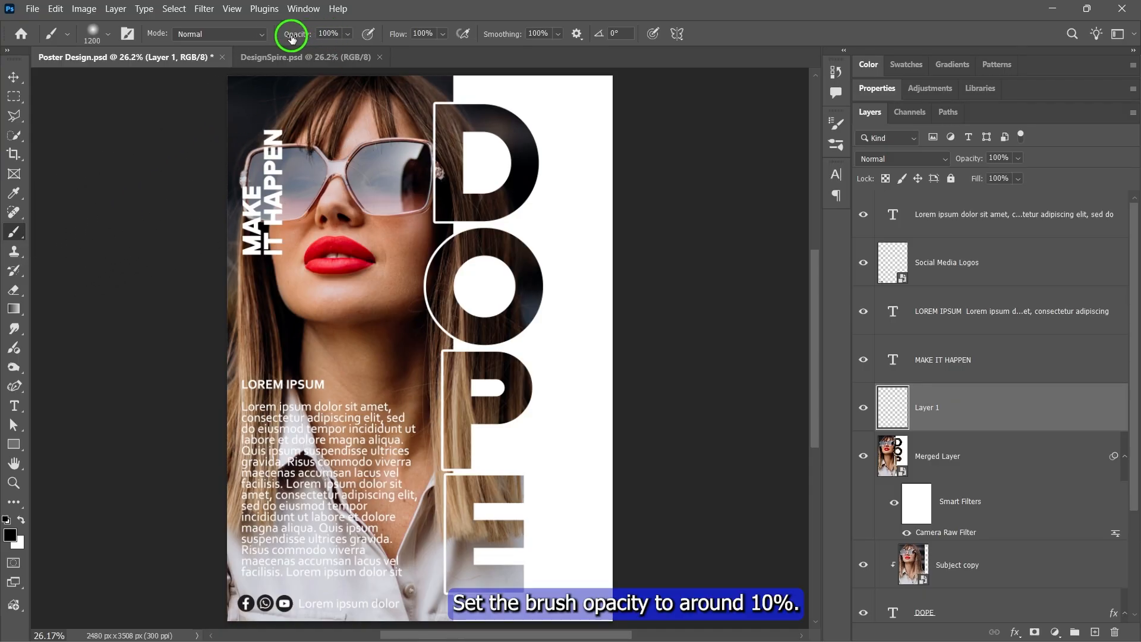
click(348, 35)
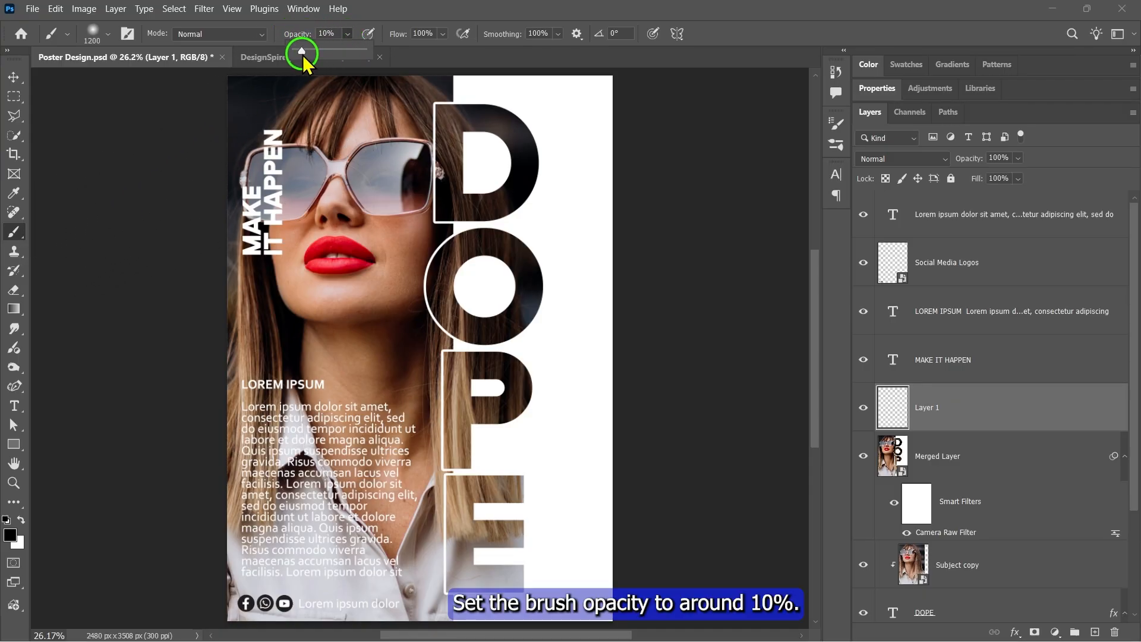
click(348, 36)
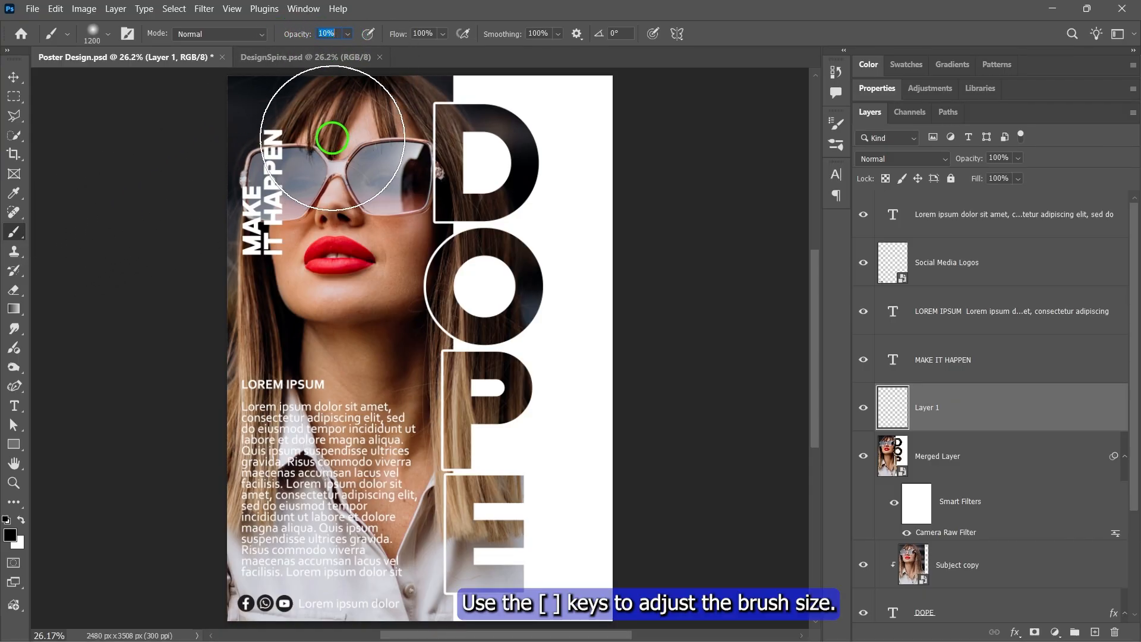
key(bracketright)
key(bracketright)
key(bracketright)
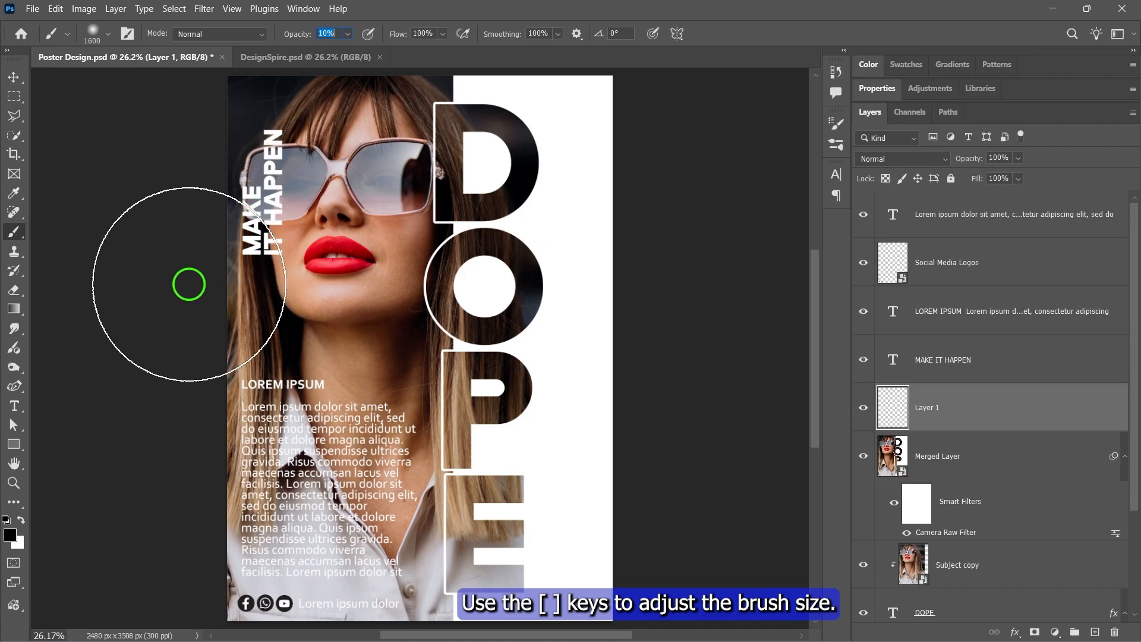
key(bracketright)
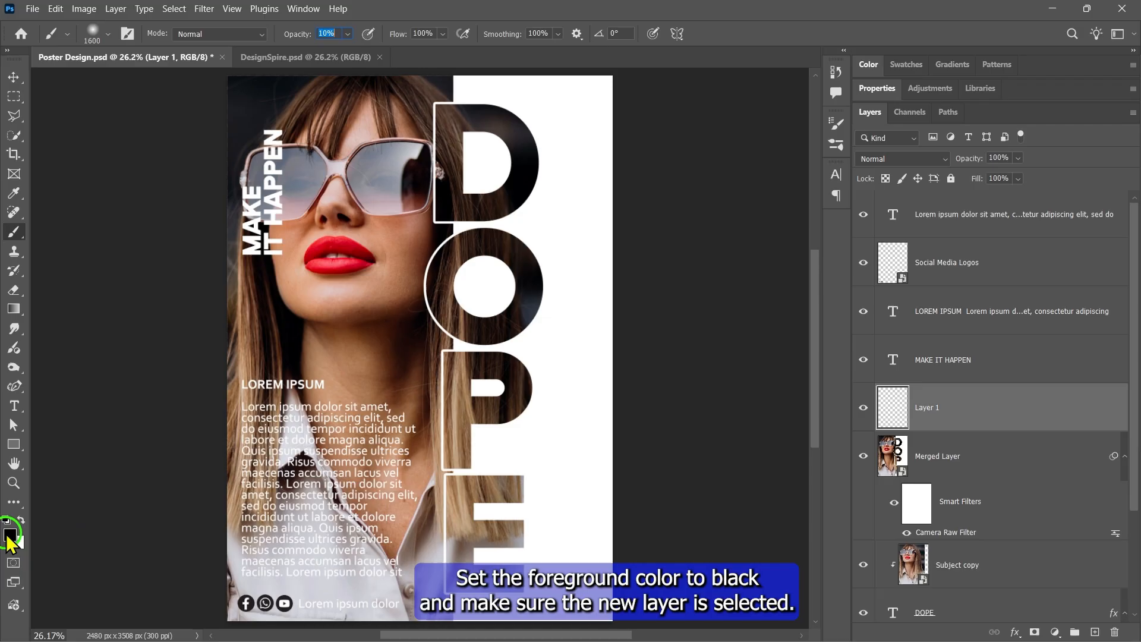
click(909, 418)
key(bracketright)
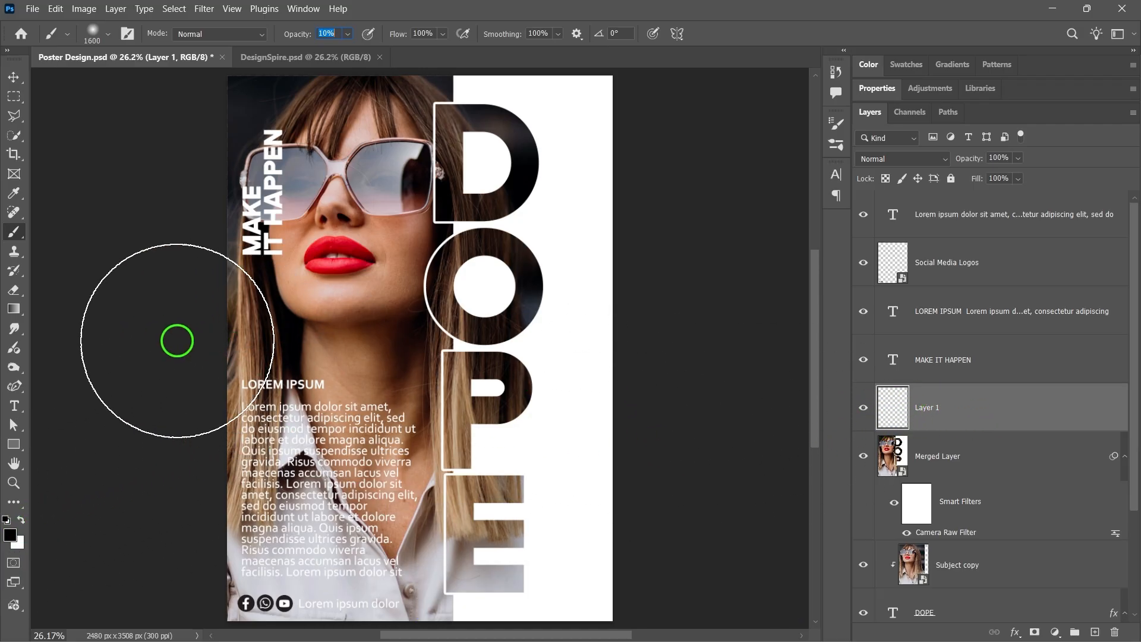
- Paint black on the new layer behind the paragraph and slogan texts to darken the photo, adjusting the brush size to 1300 px
key(bracketleft)
key(bracketleft)
mouse_move(327, 494)
mouse_down()
mouse_move(300, 428)
mouse_move(288, 426)
mouse_move(305, 484)
mouse_move(274, 470)
mouse_move(275, 416)
mouse_move(275, 433)
mouse_move(377, 527)
mouse_move(283, 395)
mouse_move(365, 478)
mouse_move(288, 393)
mouse_move(369, 499)
mouse_move(225, 597)
mouse_move(369, 612)
mouse_move(315, 518)
mouse_move(298, 273)
mouse_up()
key(bracketleft)
key(bracketleft)
key(bracketleft)
key(bracketleft)
key(bracketleft)
key(bracketleft)
key(bracketleft)
key(bracketright)
key(bracketright)
key(bracketright)
key(bracketright)
key(bracketright)
- Lower the brush opacity to 5%, softly darken the area behind the last paragraph lines, and reduce the brush to 800 px
click(348, 34)
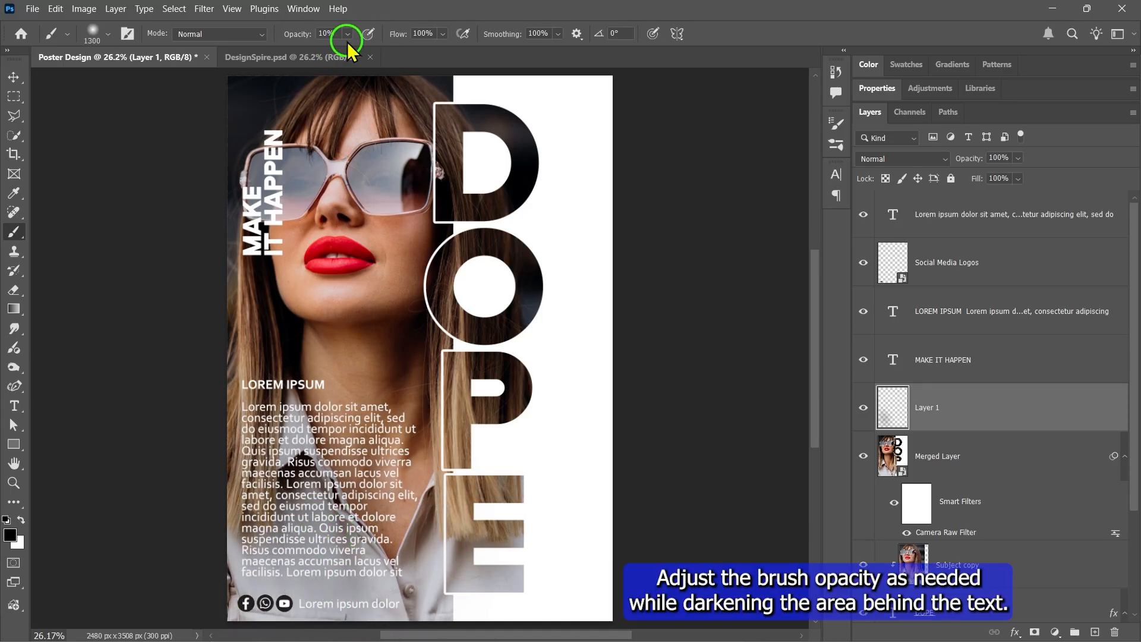
click(348, 34)
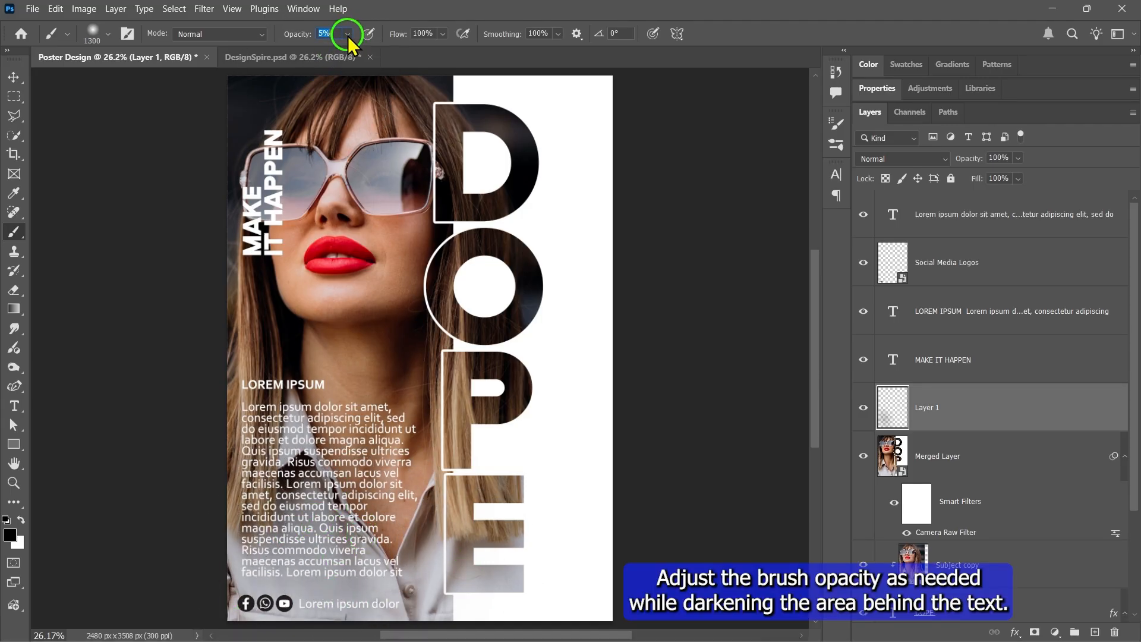
drag(366, 567, 280, 574)
key(bracketleft)
key(bracketleft)
key(bracketleft)
key(bracketleft)
key(bracketleft)
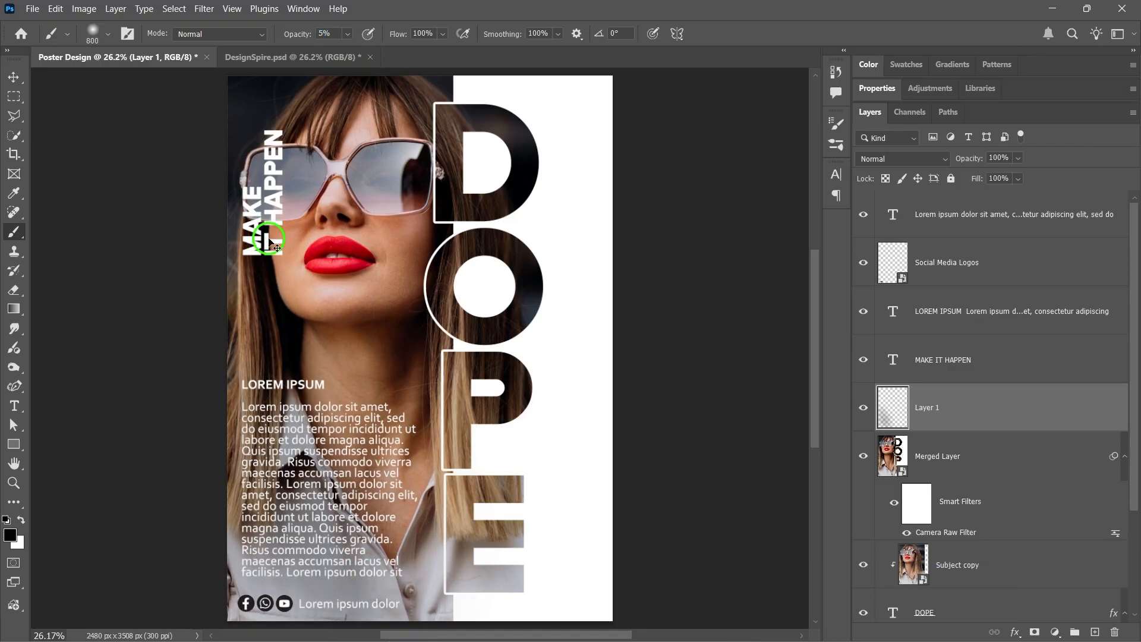
- Add a new horizontal text reading LOREM IPSUM in capitals just below the woman's chin
click(16, 408)
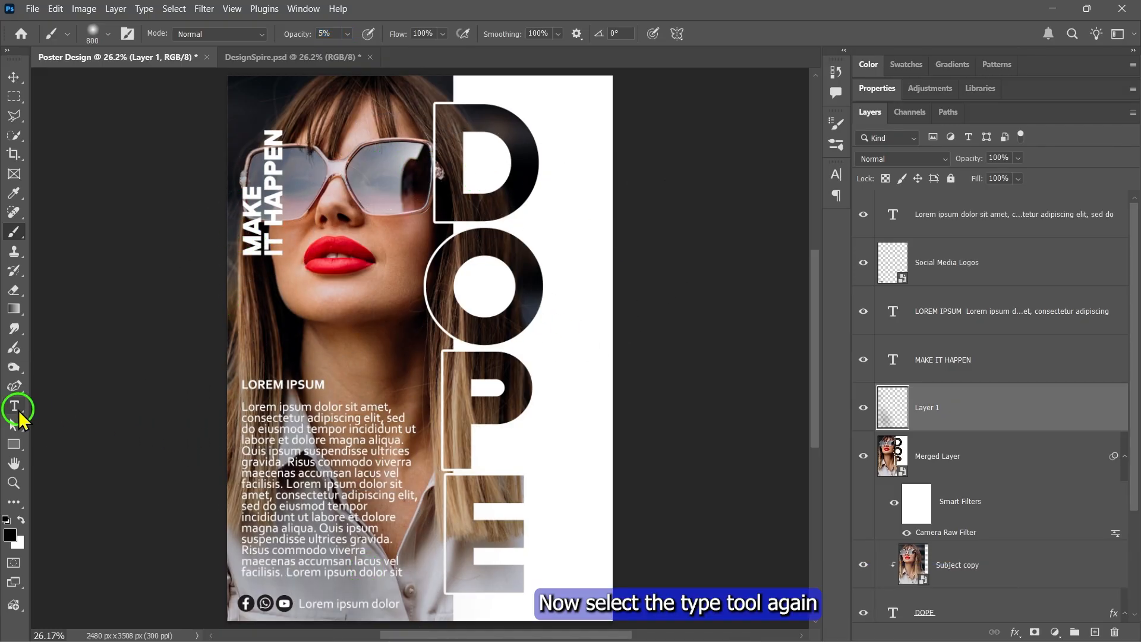
drag(29, 410, 87, 407)
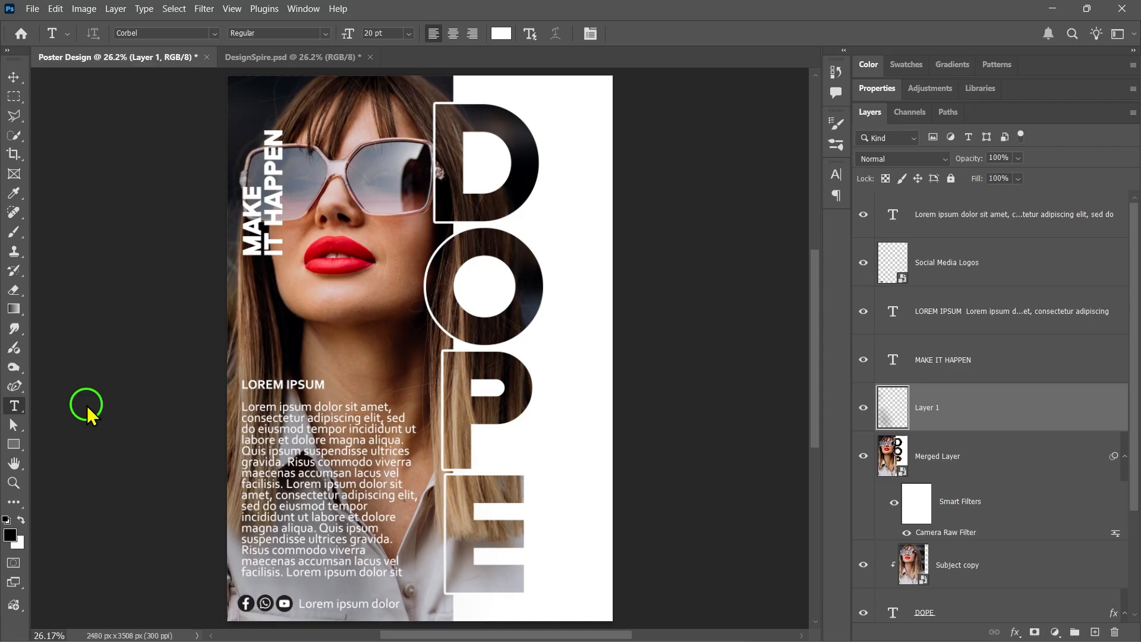
click(313, 324)
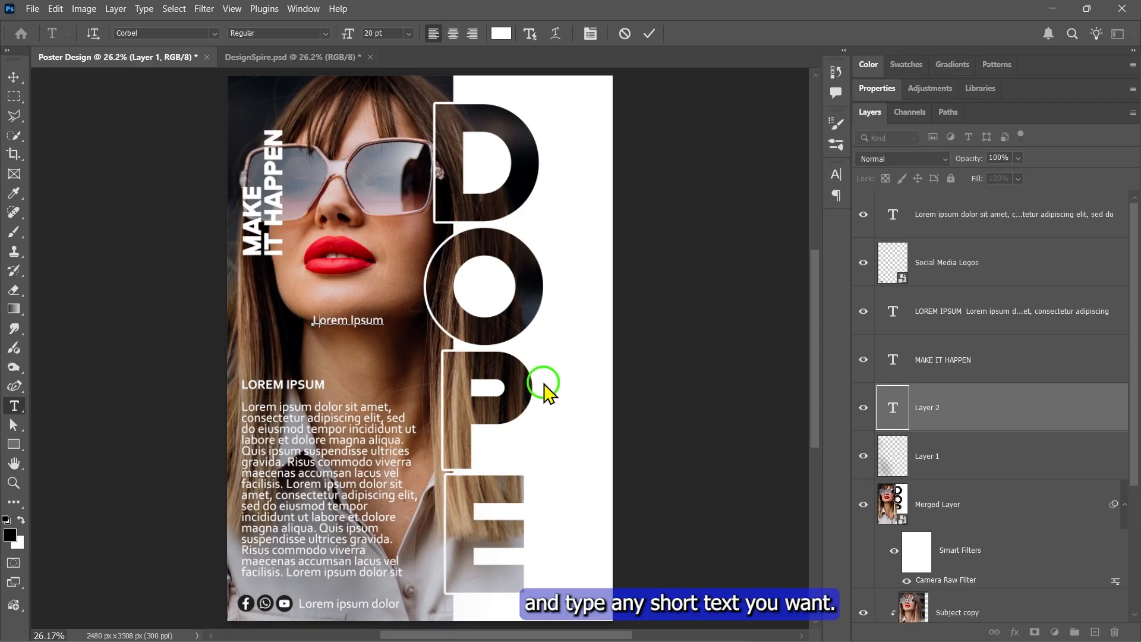
triple_click(350, 321)
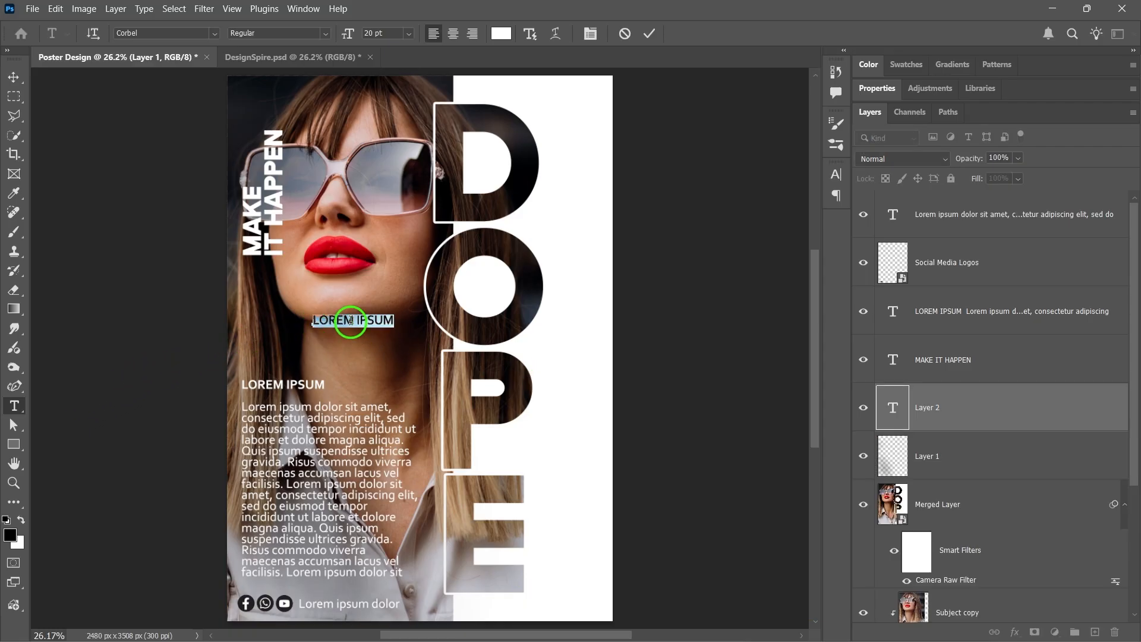
- Set the new LOREM IPSUM text to Corbel Bold with letter tracking of 400
click(876, 89)
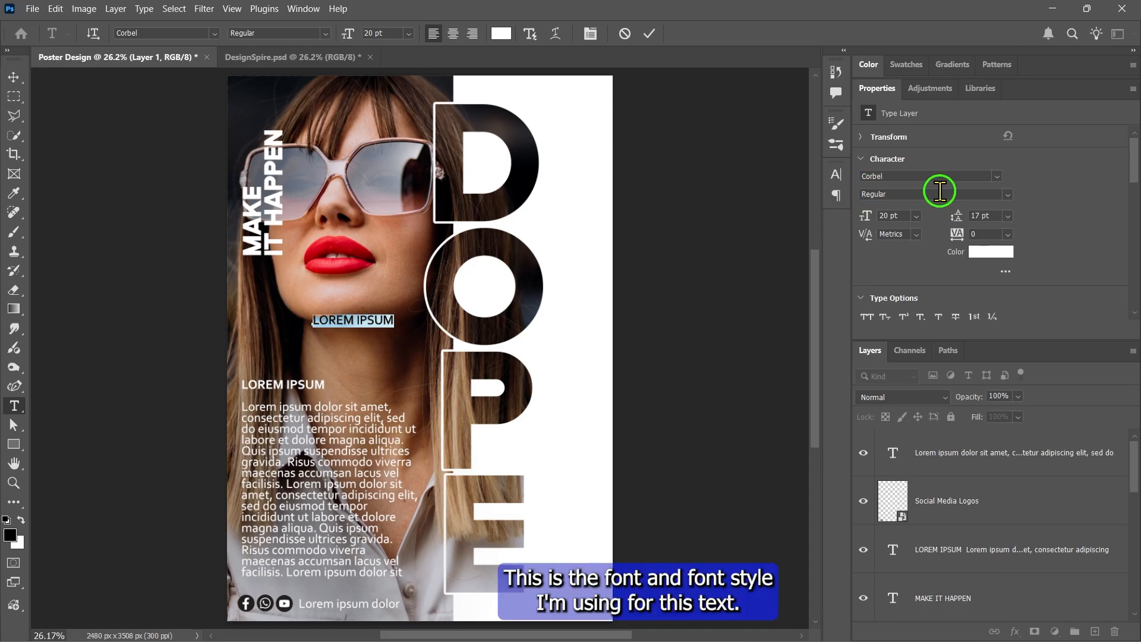
click(997, 176)
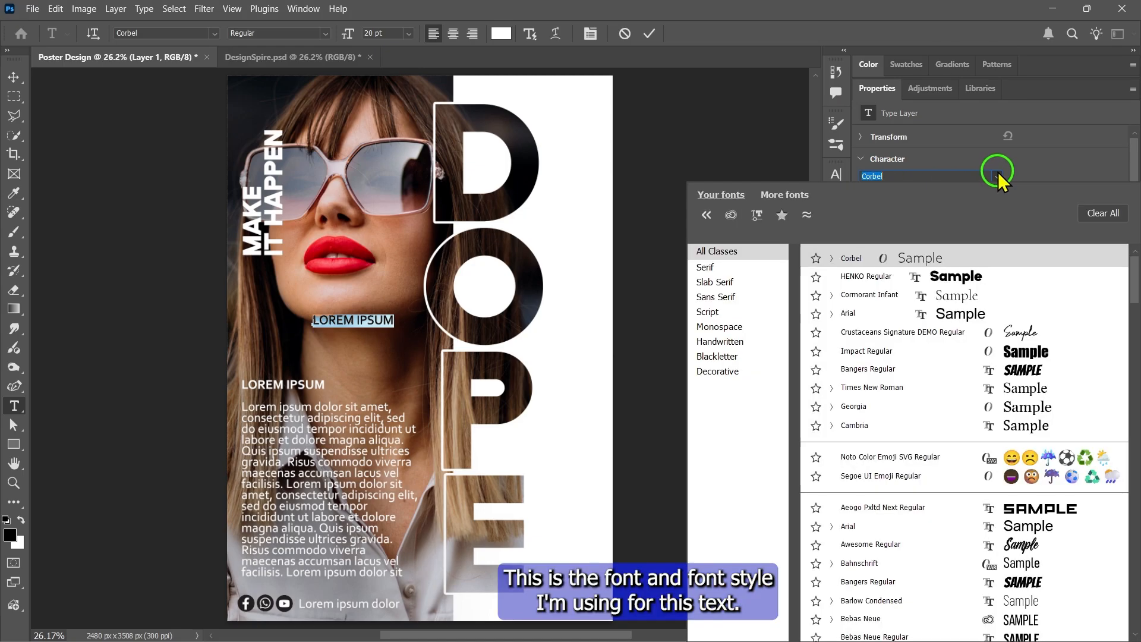
click(872, 258)
click(944, 196)
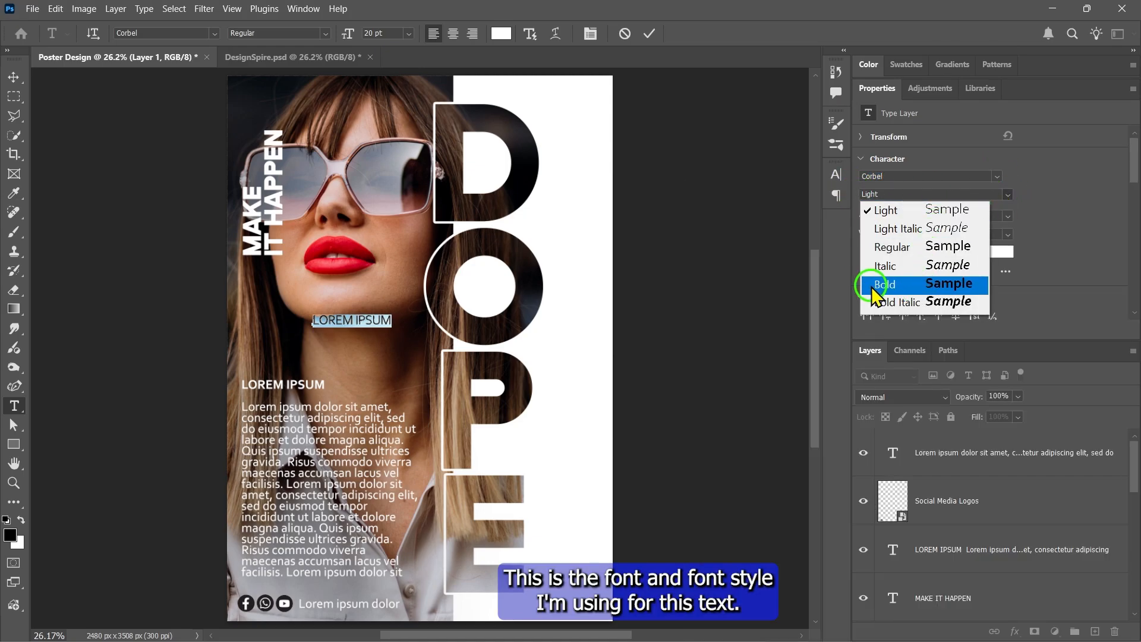
click(923, 284)
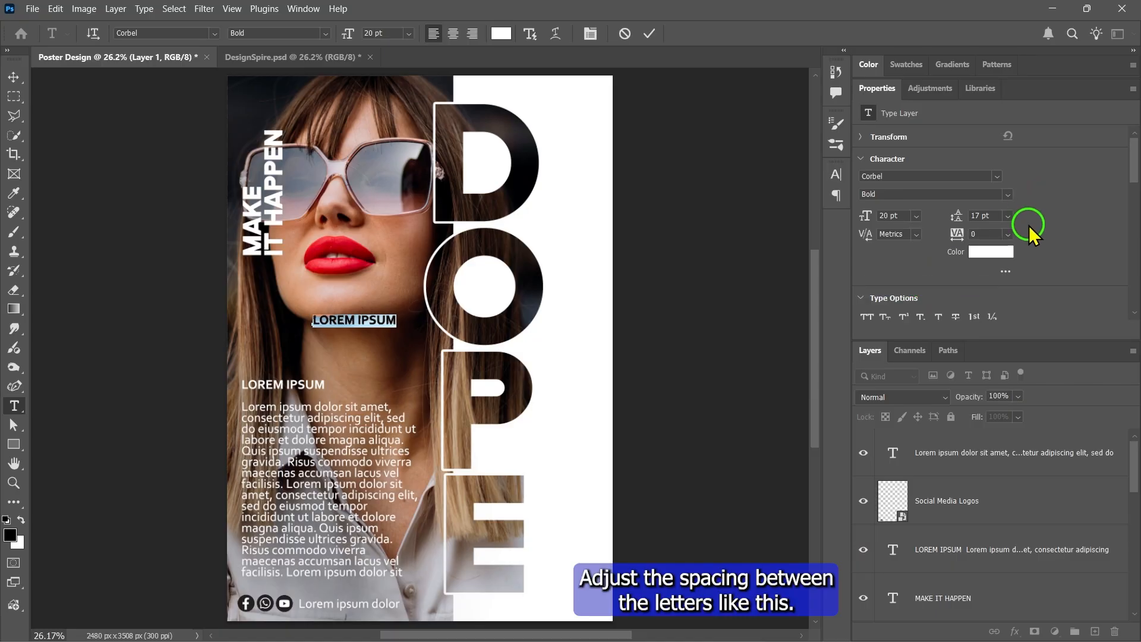
text(400)
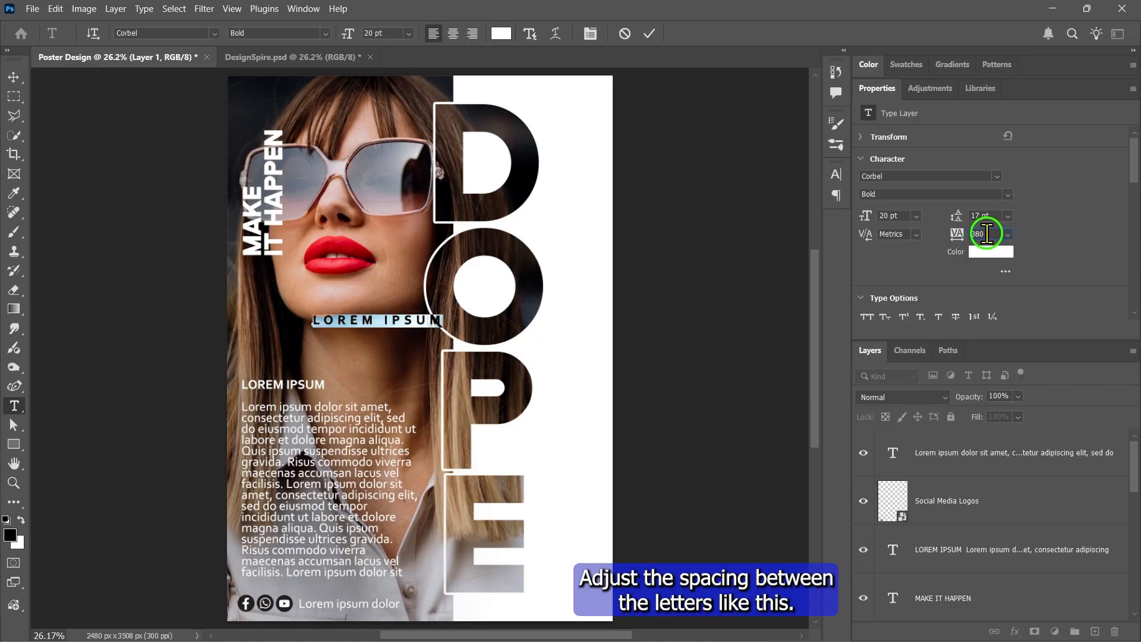
key(Return)
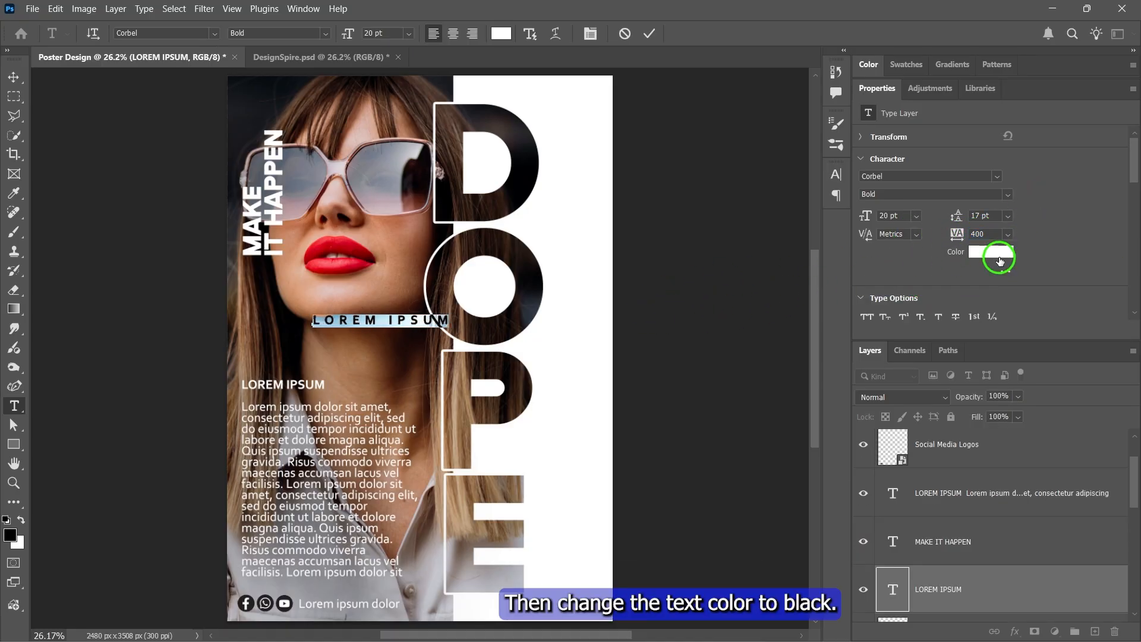
- Change the new LOREM IPSUM text's color to black (000000) and commit the text
click(984, 253)
drag(782, 310, 650, 358)
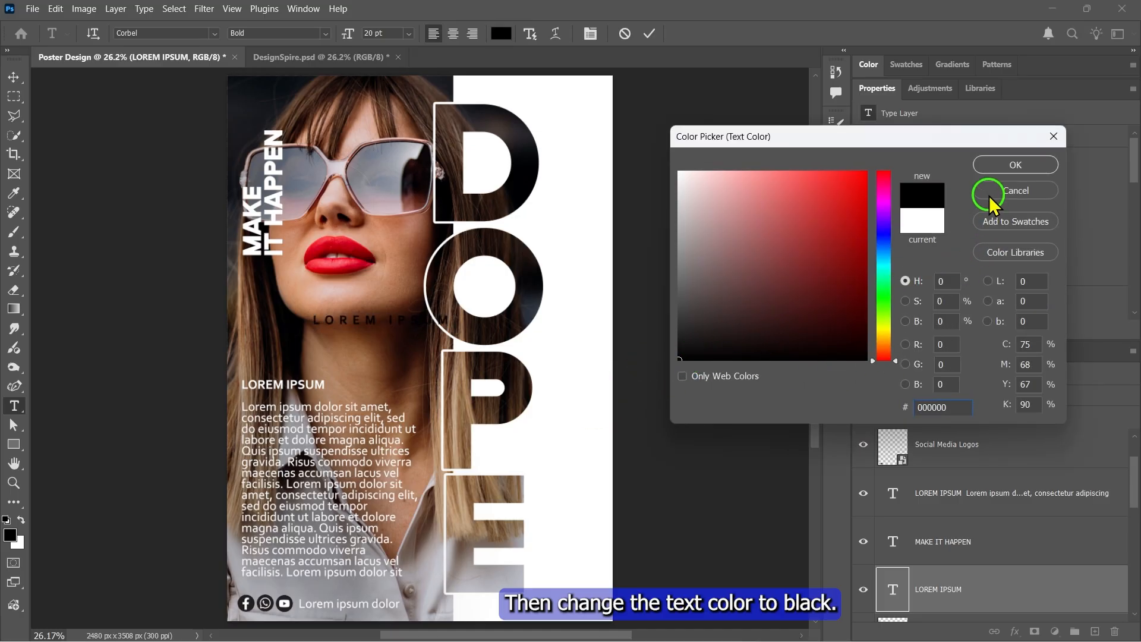
click(1004, 163)
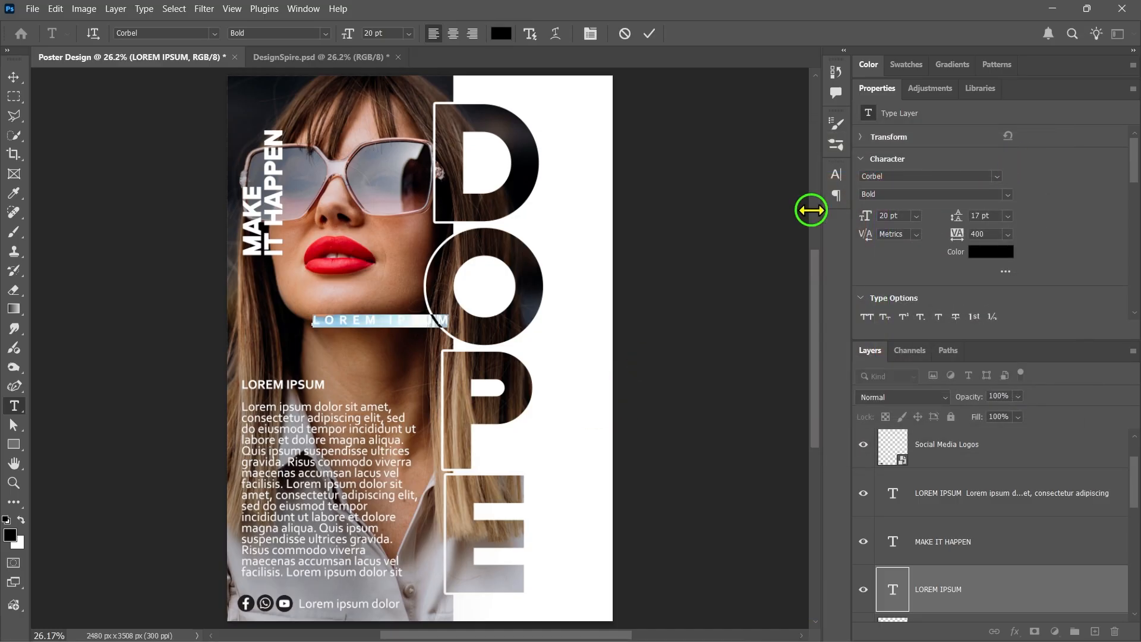
click(649, 34)
- Move the black LOREM IPSUM text to the poster's white area and rotate it to read vertically upward near the outer edge
click(13, 77)
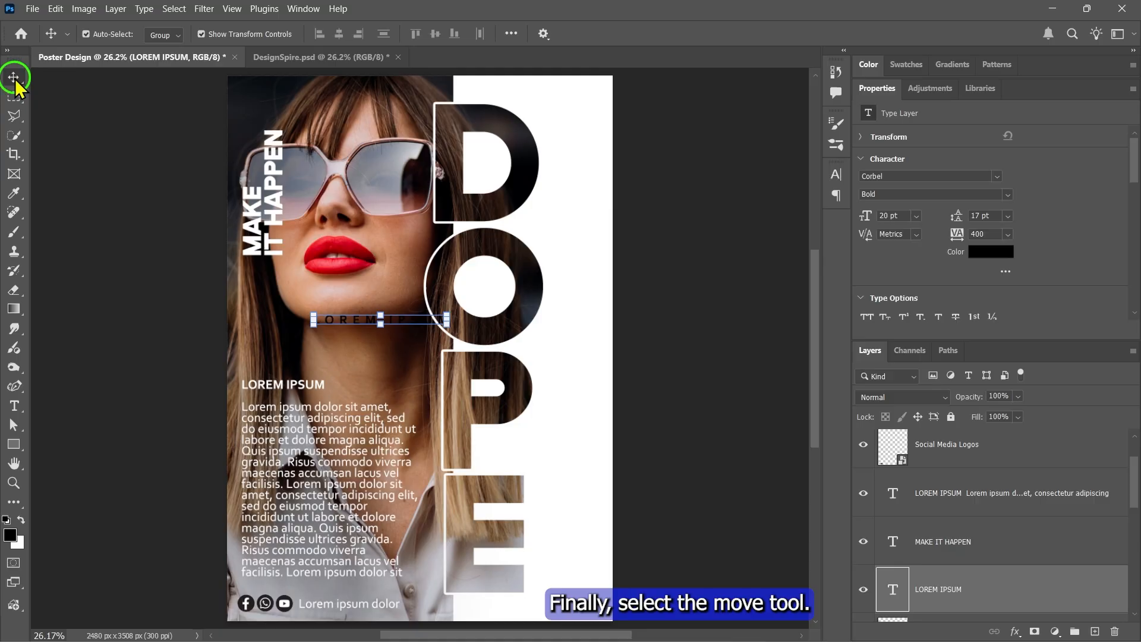
drag(387, 321, 591, 361)
key(ctrl+t)
key(Return)
click(695, 392)
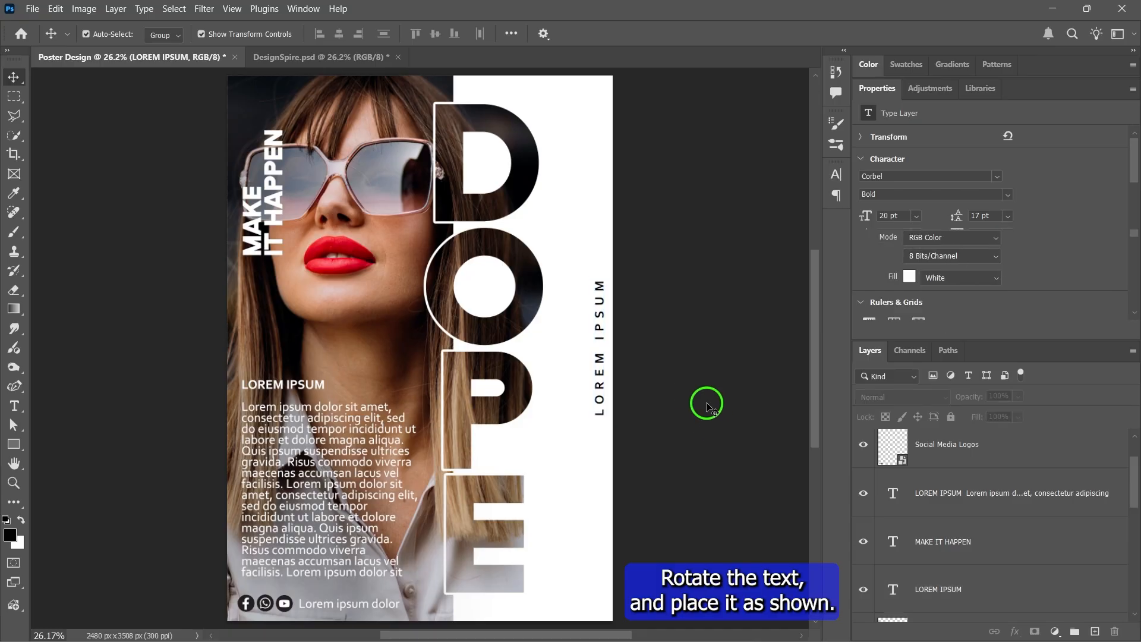